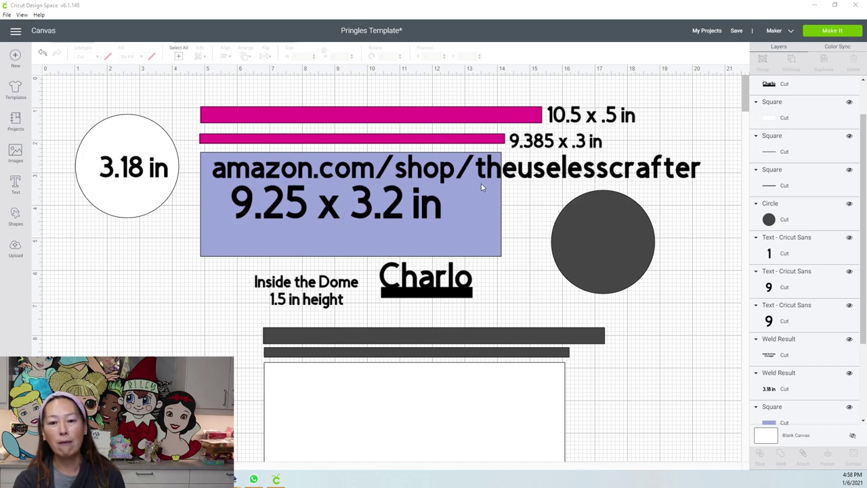
Step: Delete the amazon.com shop link text and the welded Charlo name graphic from the canvas
left_click(401, 175)
left_click_drag(223, 169, 152, 271)
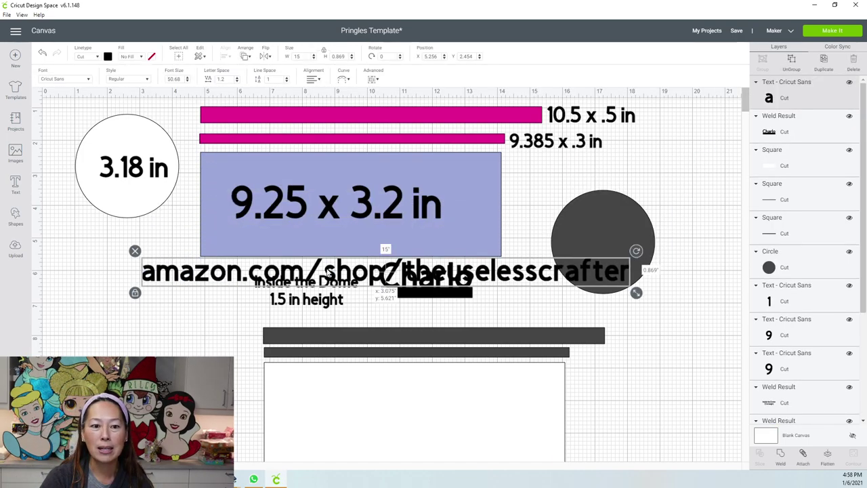
left_click(124, 258)
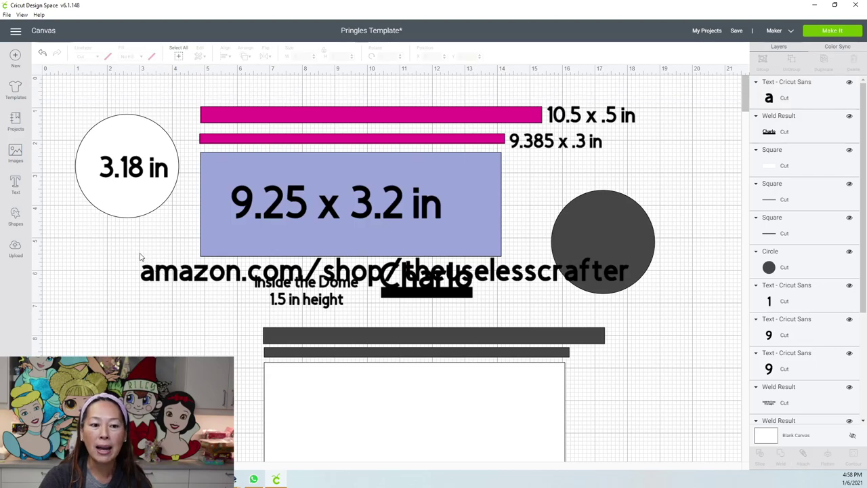
left_click(155, 270)
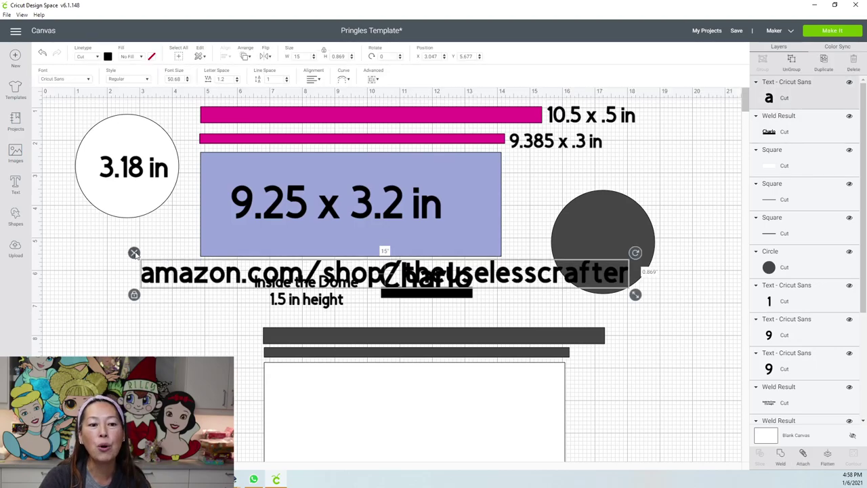
key("Delete")
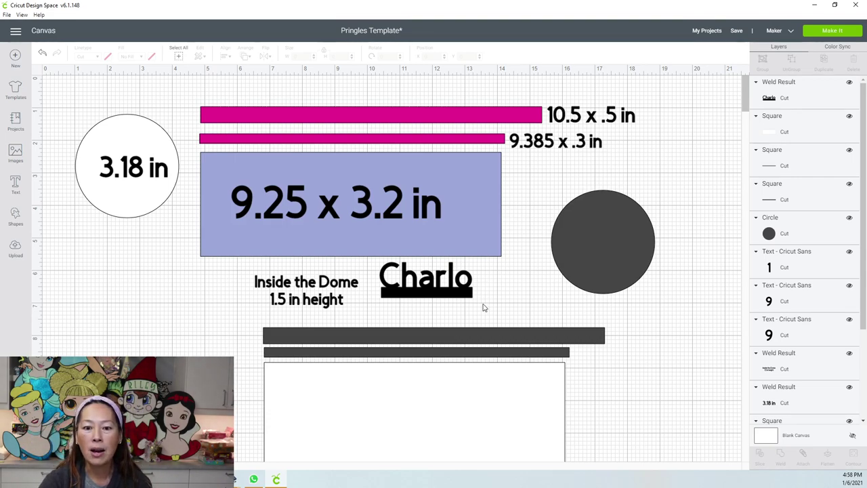
left_click_drag(482, 303, 427, 283)
key("Delete")
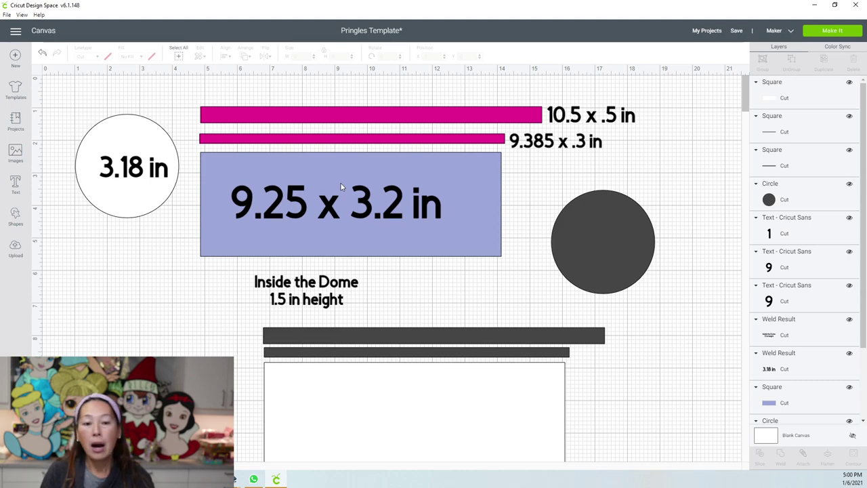
left_click(122, 190)
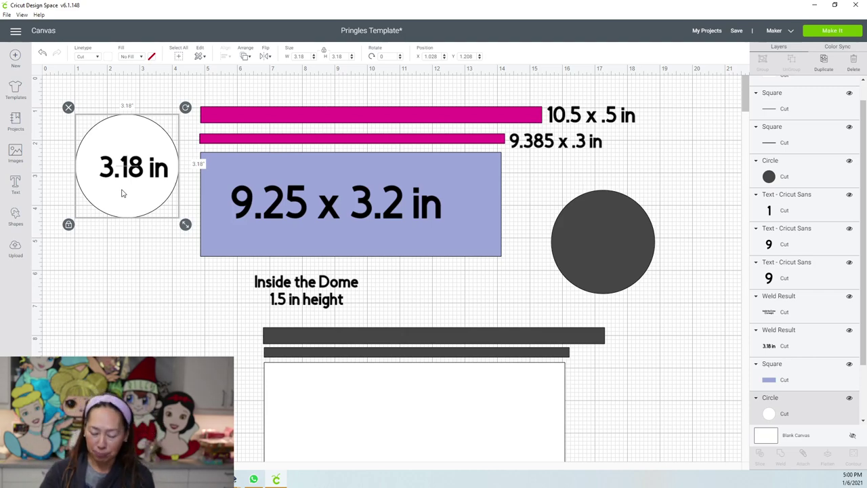
left_click(344, 421)
scroll(372, 278, "down", 3)
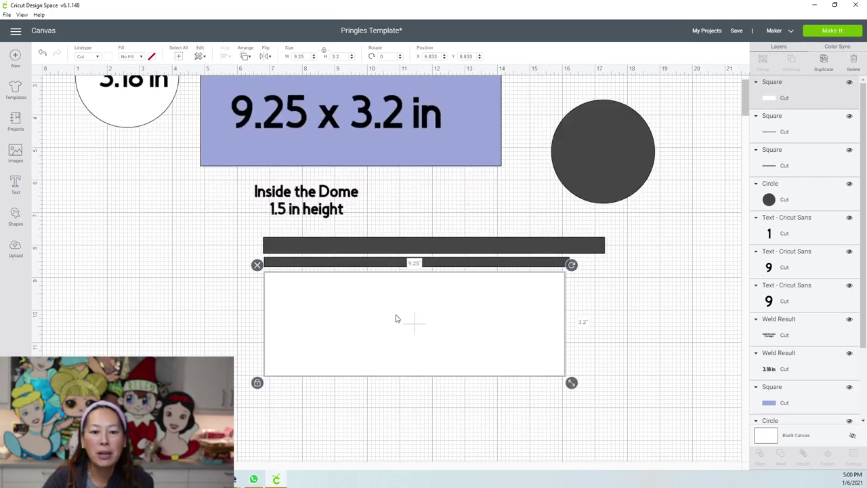
scroll(369, 298, "up", 1)
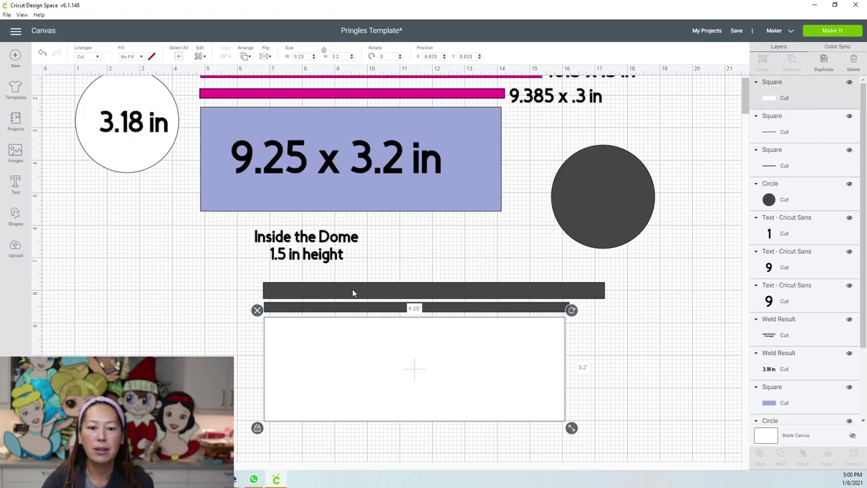
left_click(353, 292)
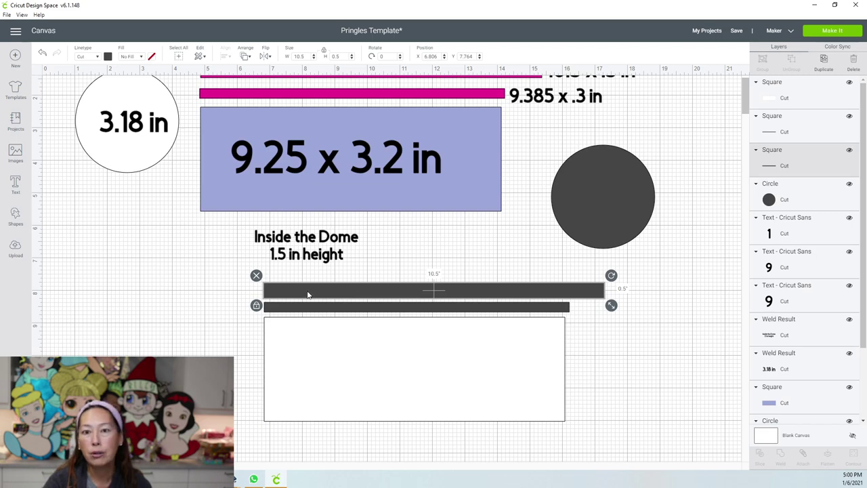
left_click(15, 214)
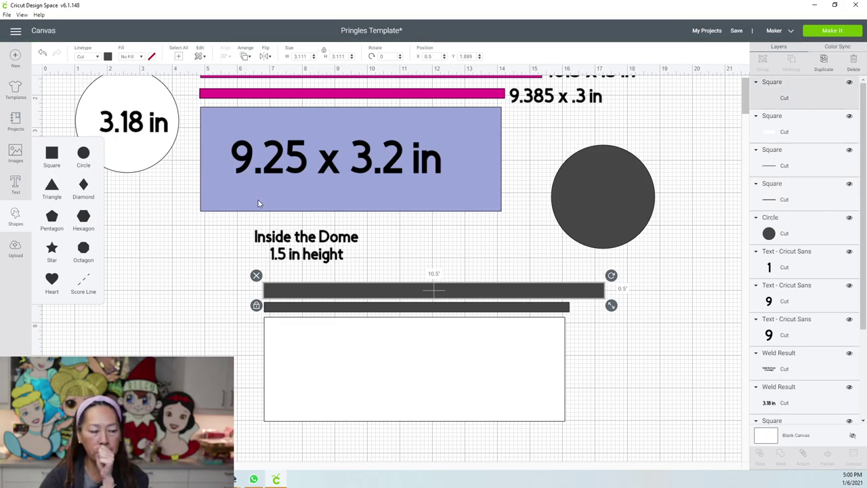
left_click_drag(166, 127, 436, 173)
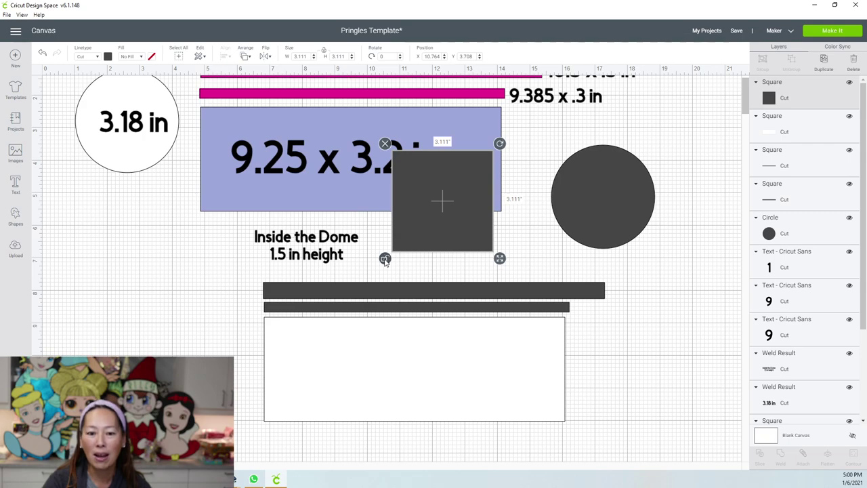
left_click(303, 56)
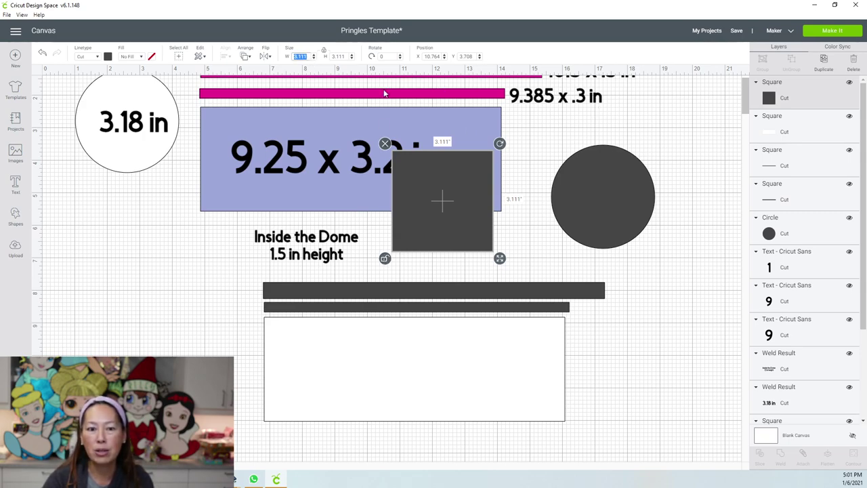
type("9.385")
key("Tab")
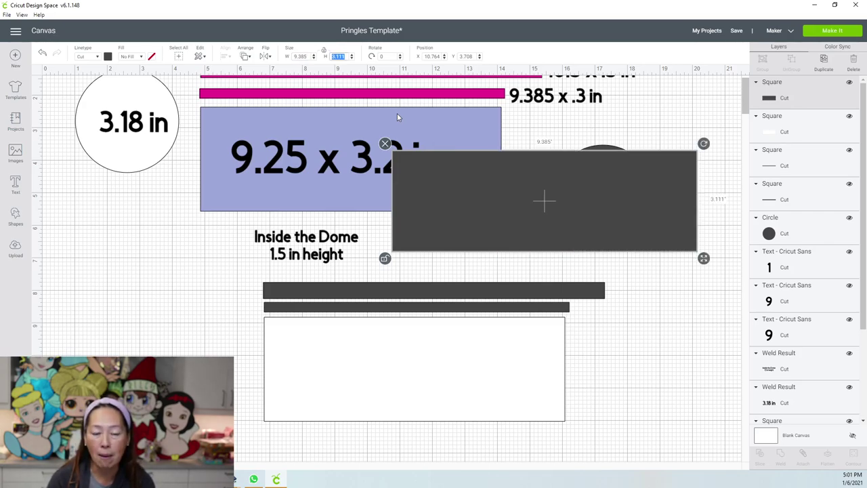
type(".3")
key("Tab")
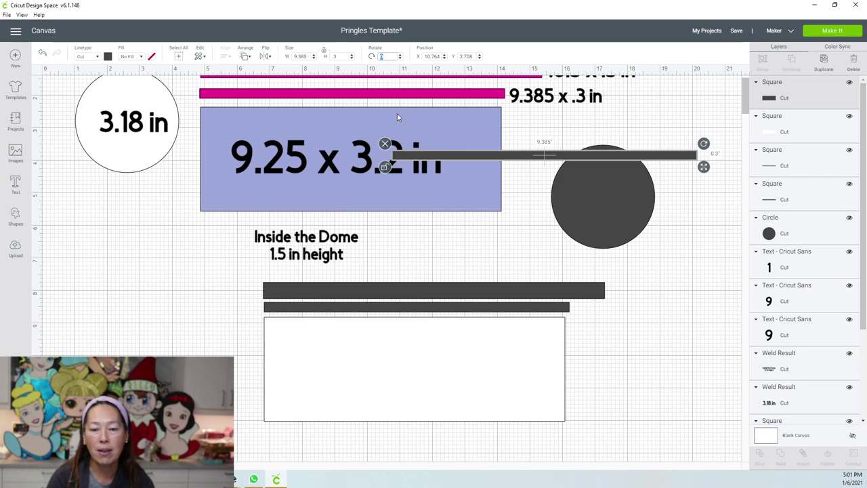
left_click_drag(482, 157, 466, 250)
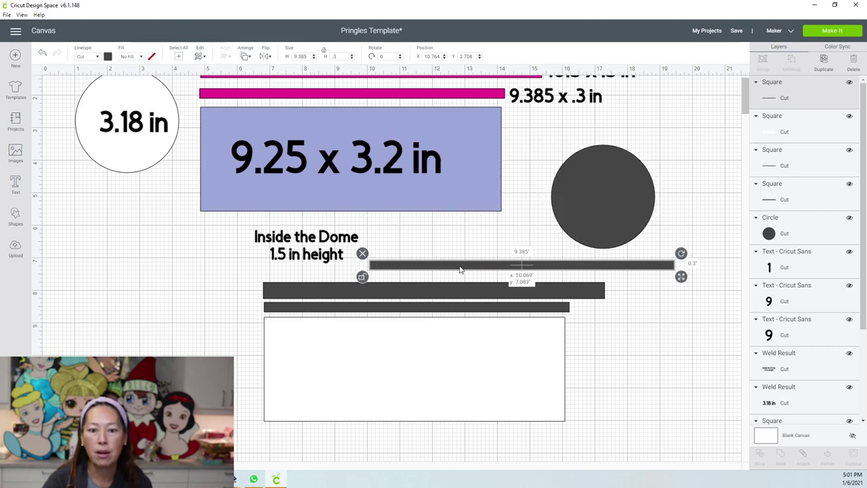
left_click_drag(460, 269, 351, 276)
left_click(306, 245)
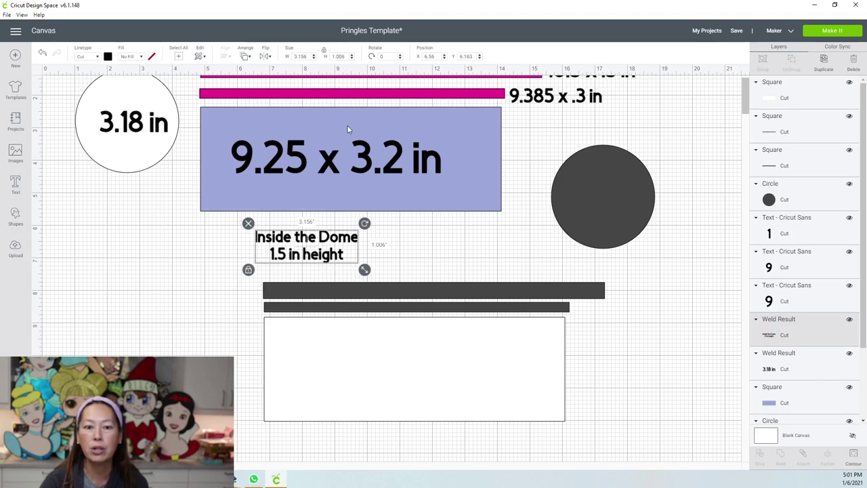
scroll(348, 129, "up", 1)
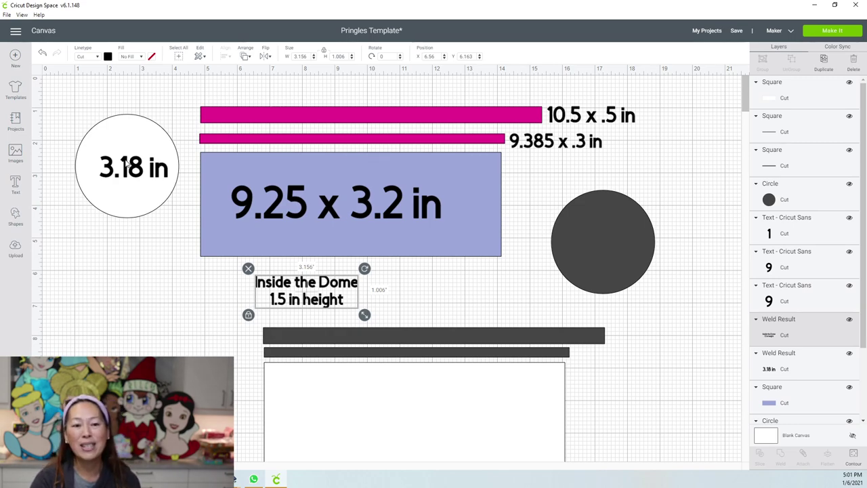
left_click(629, 207)
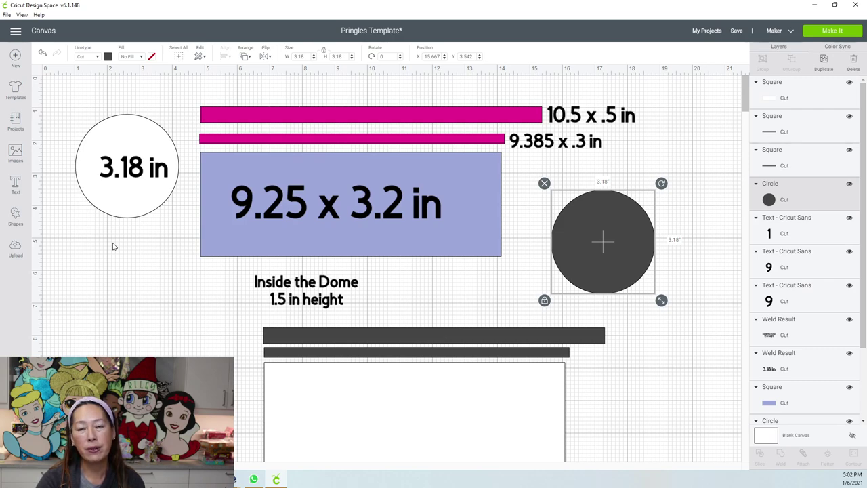
Step: Insert the uploaded Pringles nutrition-facts image and the child's photo onto the canvas together
left_click(16, 249)
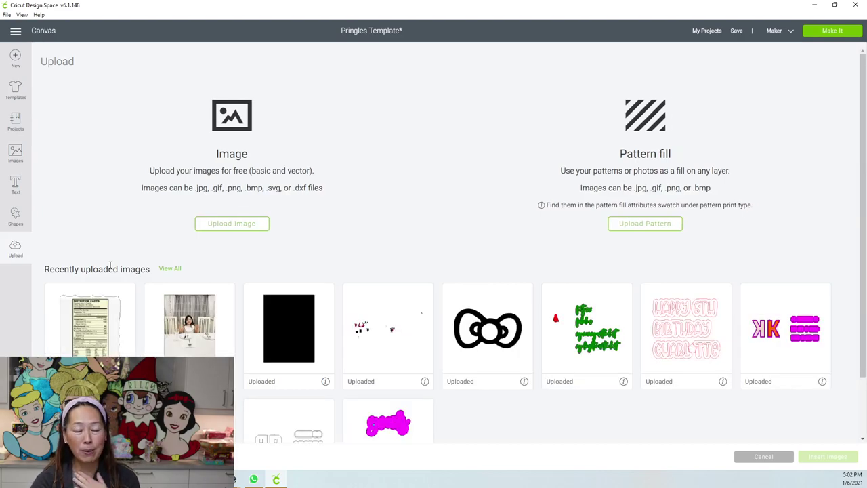
left_click(90, 320)
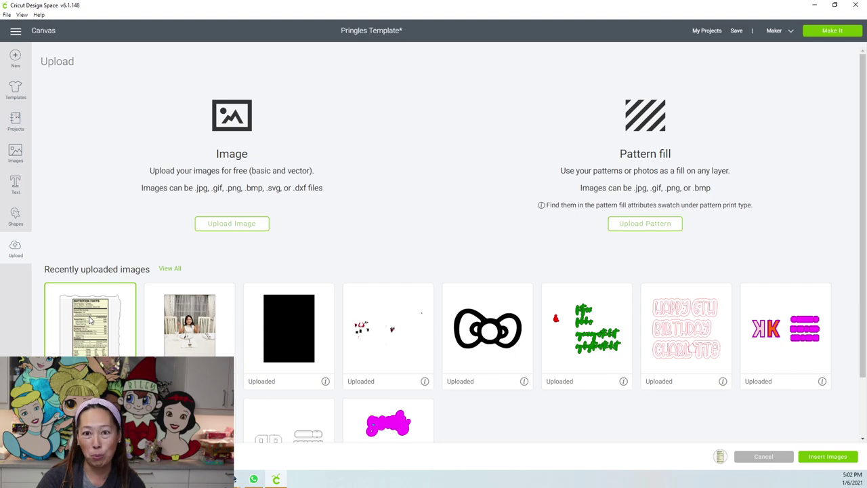
left_click(198, 333)
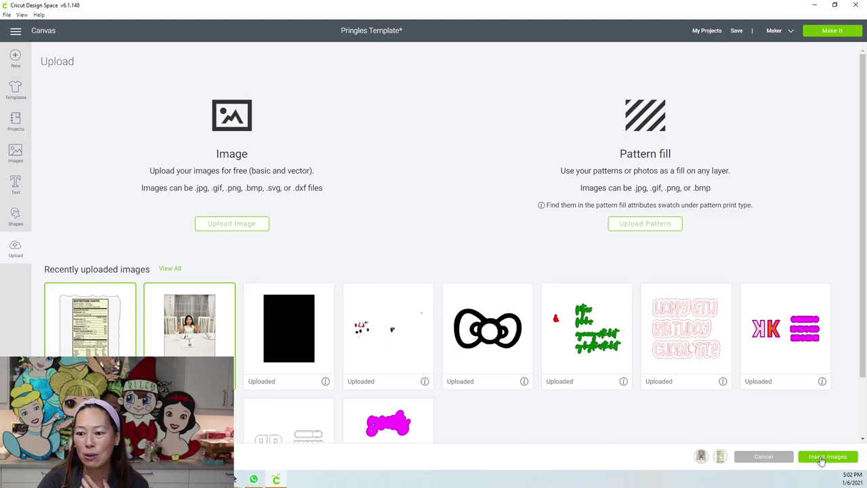
left_click(822, 458)
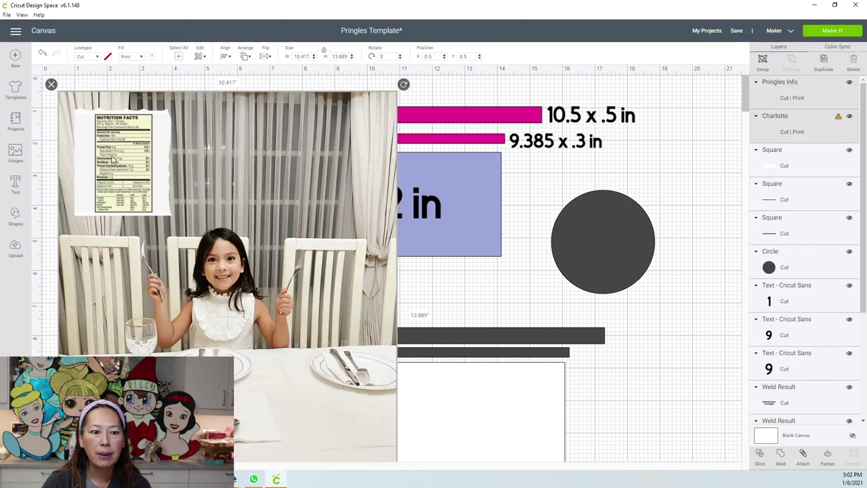
Step: Move the photo right, then delete the bars, lavender rectangle, dark circle and 3.18 in label
left_click_drag(218, 147, 755, 264)
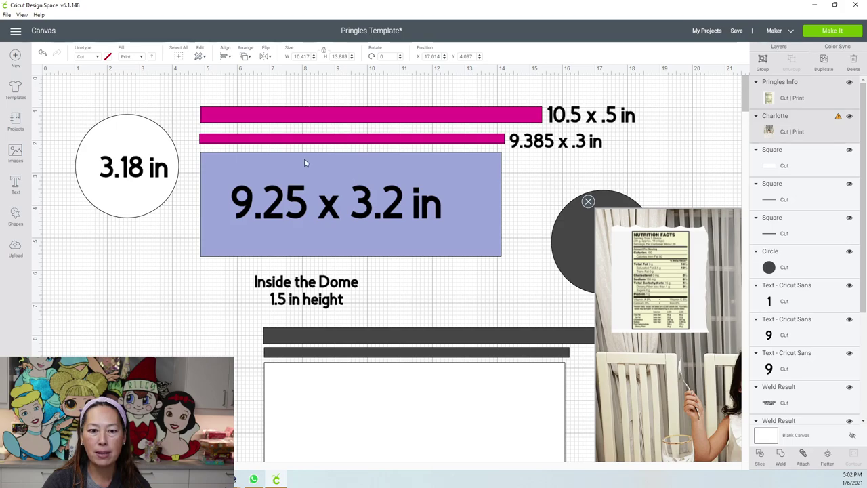
left_click(188, 92)
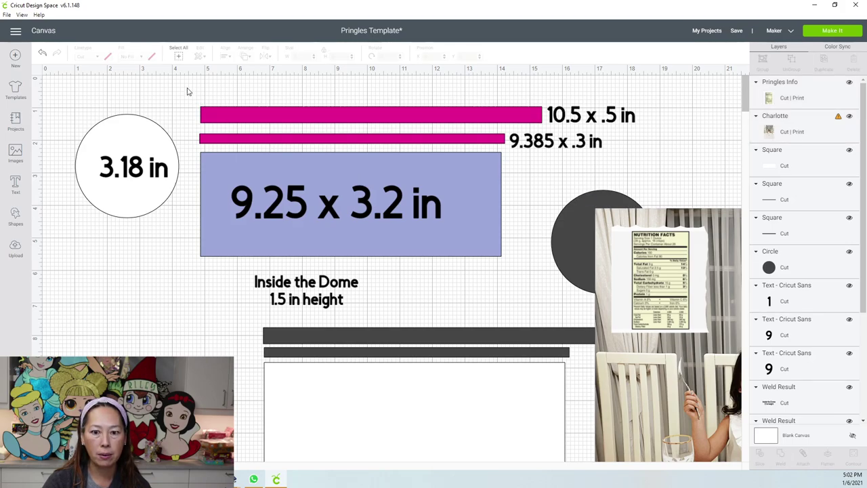
left_click_drag(188, 93, 562, 232)
key("Delete")
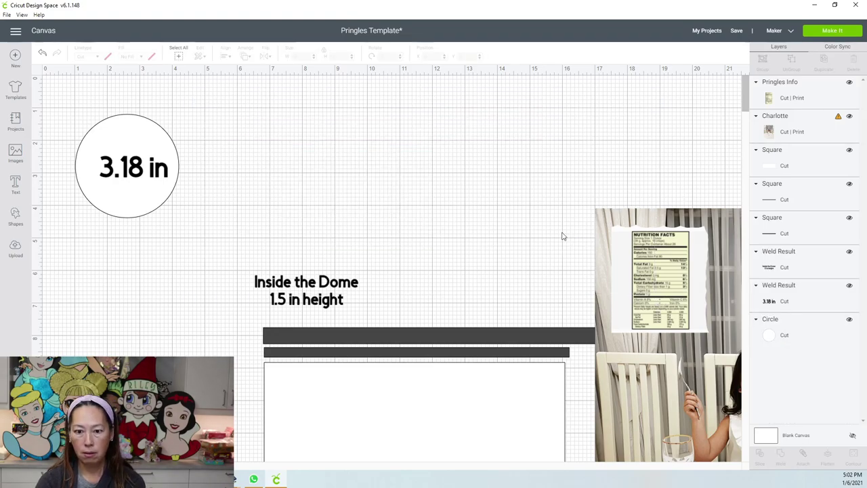
left_click(148, 169)
key("Delete")
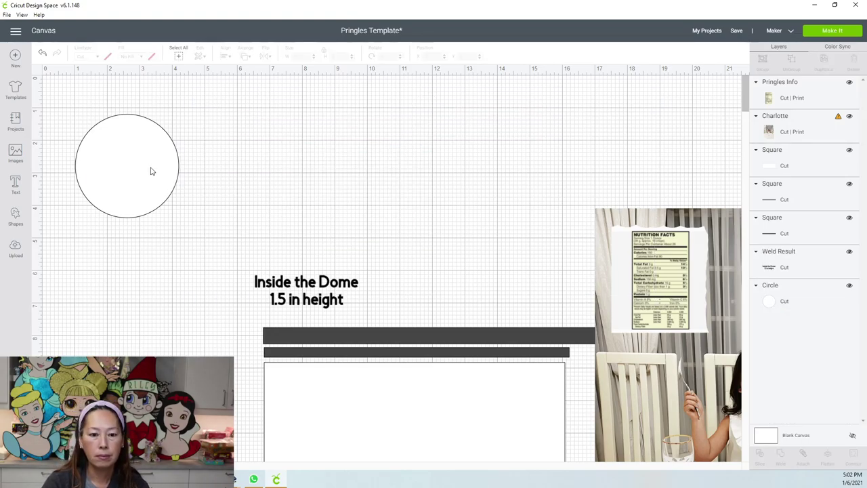
Step: Reposition, then delete the 'Inside the Dome 1.5 in height' label
left_click(291, 285)
left_click_drag(278, 306, 263, 158)
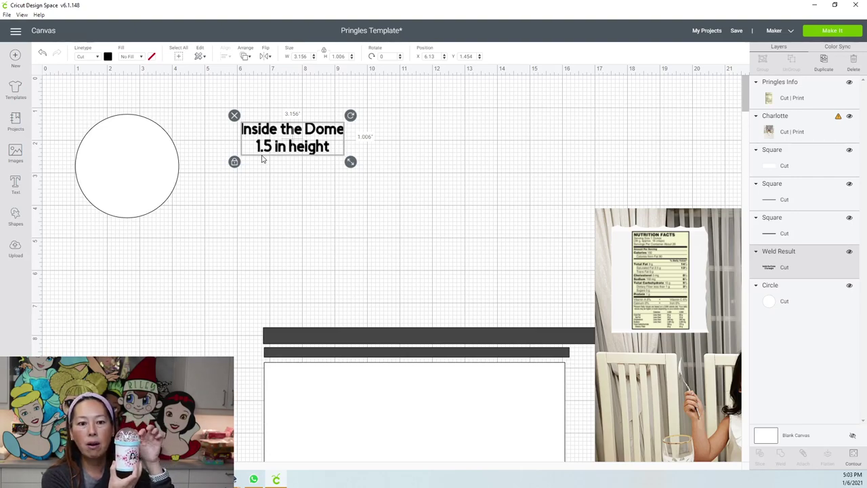
left_click(121, 166)
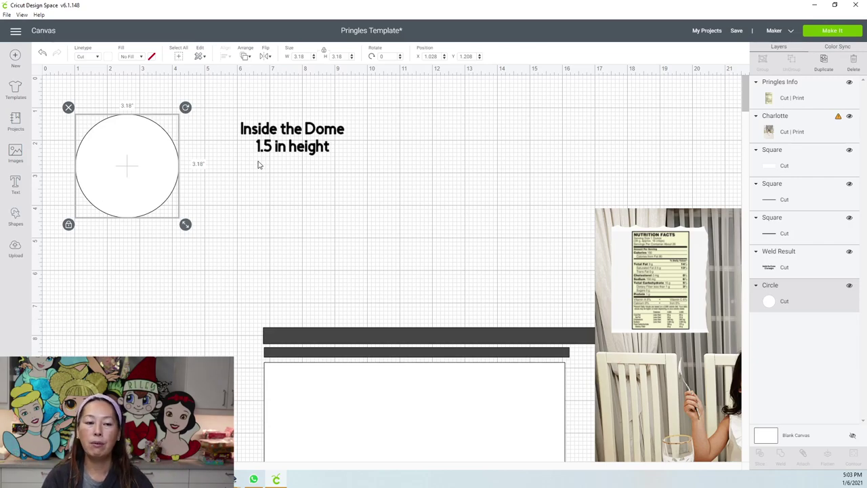
left_click_drag(331, 135, 332, 139)
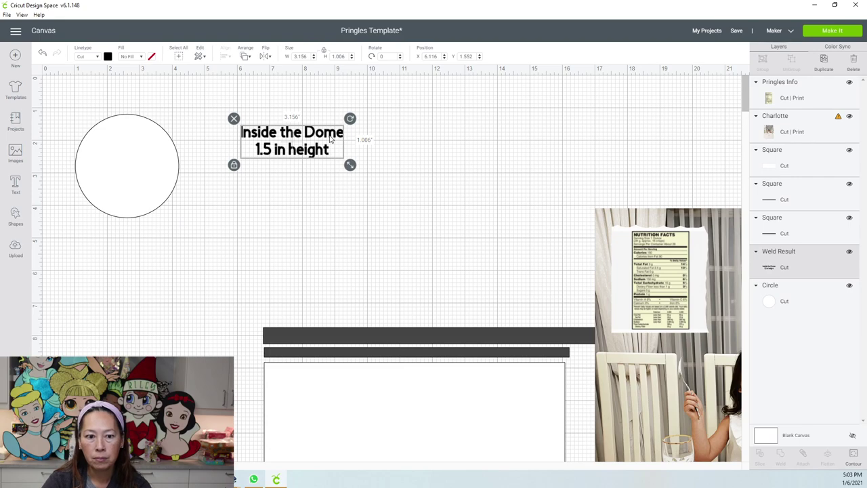
key("Delete")
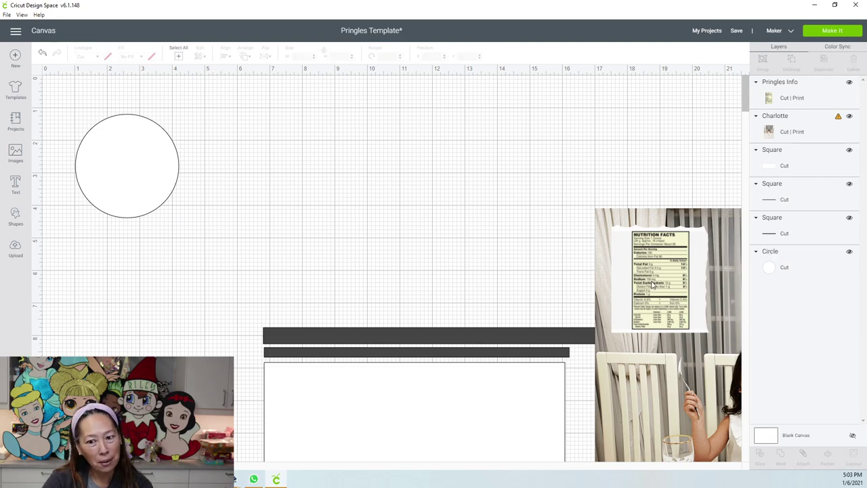
Step: Move the three rectangles up beside the circle
left_click_drag(208, 316, 287, 211)
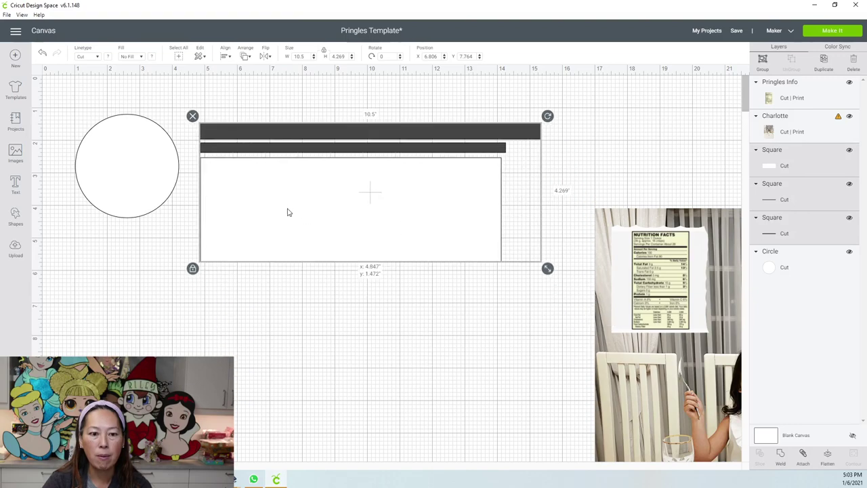
left_click(286, 338)
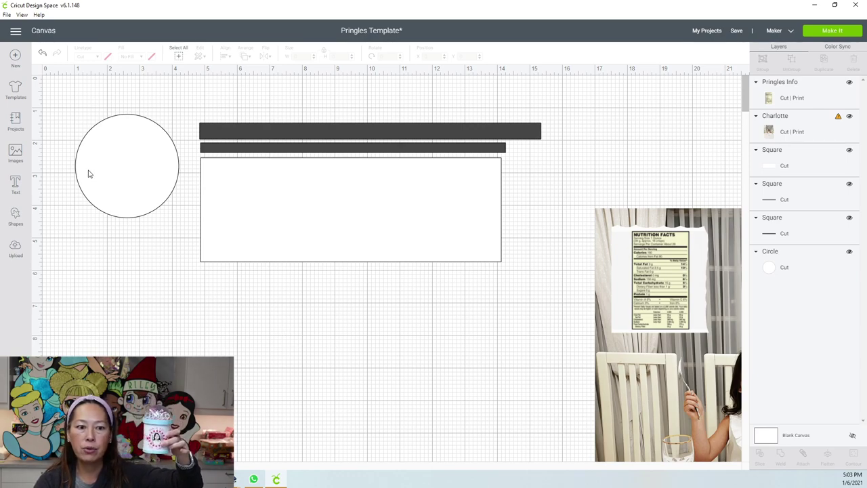
left_click(145, 140)
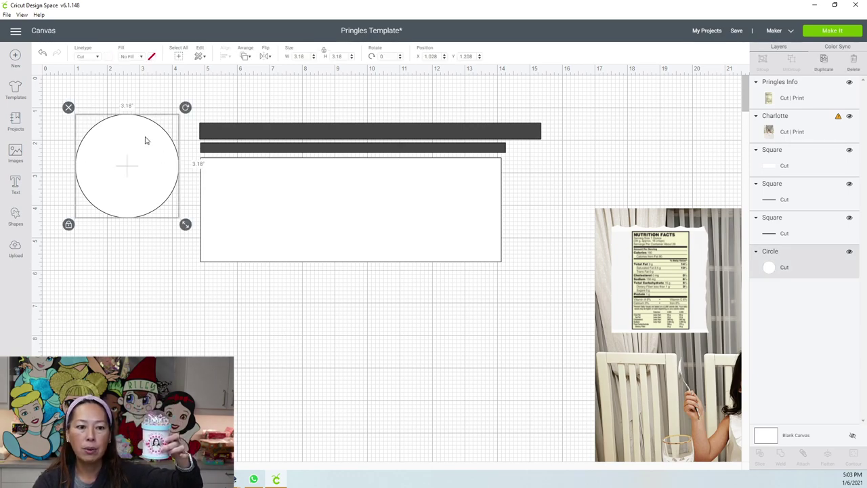
left_click(226, 116)
Step: Change both dark bars to lavender
left_click_drag(218, 151, 220, 153)
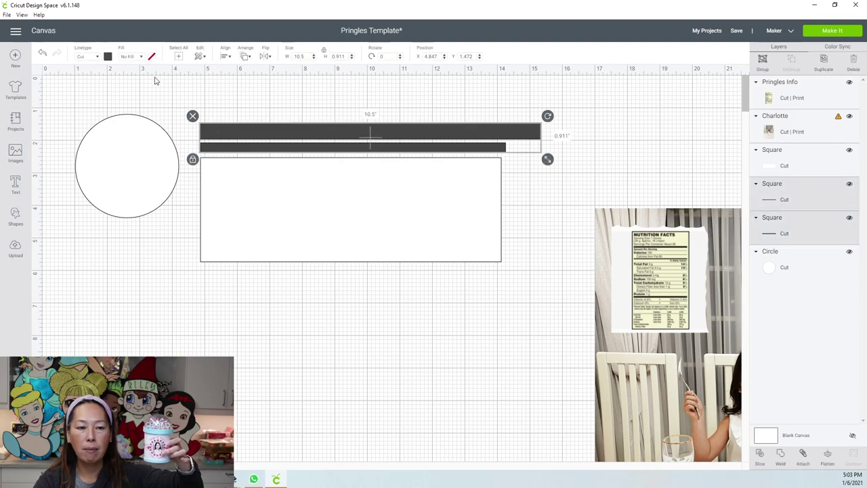
left_click(107, 57)
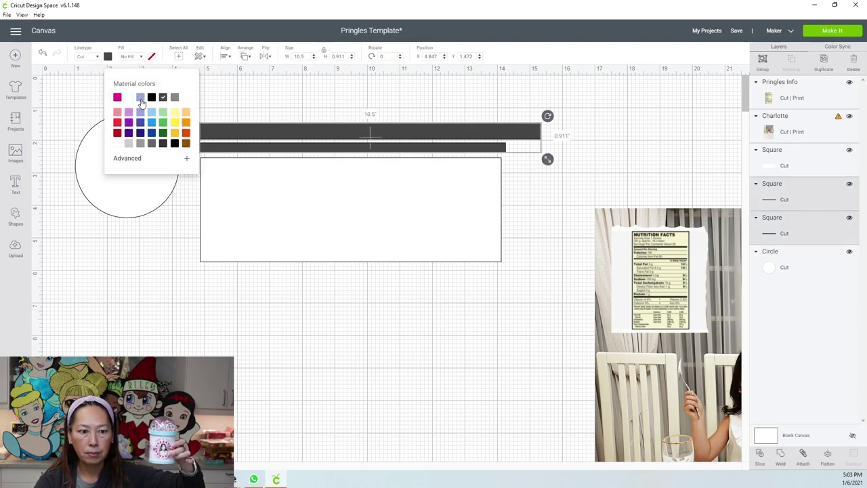
left_click(141, 97)
left_click(431, 320)
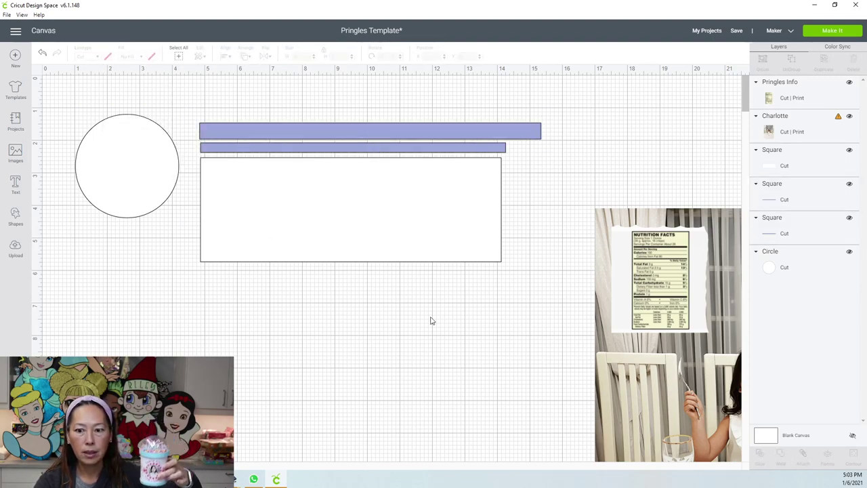
Step: Drag the nutrition-facts image onto the canvas over the white rectangle's lower left
left_click(643, 300)
left_click_drag(643, 301, 385, 327)
left_click_drag(288, 324, 238, 283)
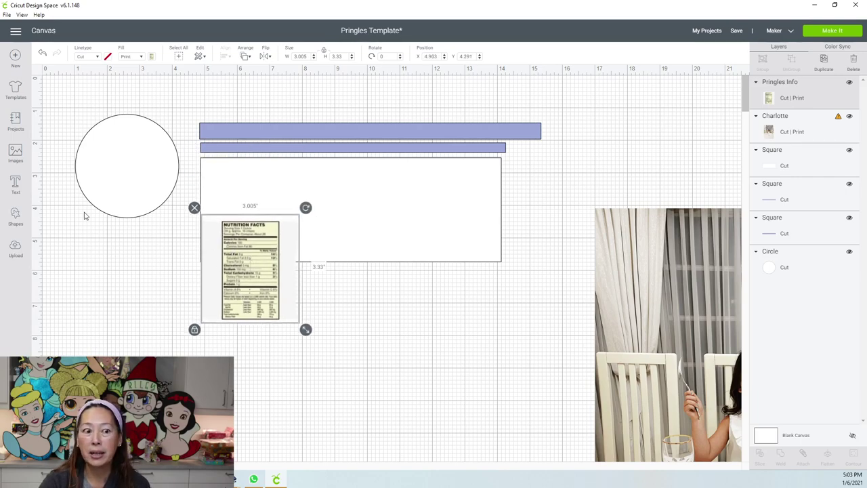
Step: Add a square, stretch it to 1.958 x 3.097 in over the nutrition label, and select both
left_click(15, 214)
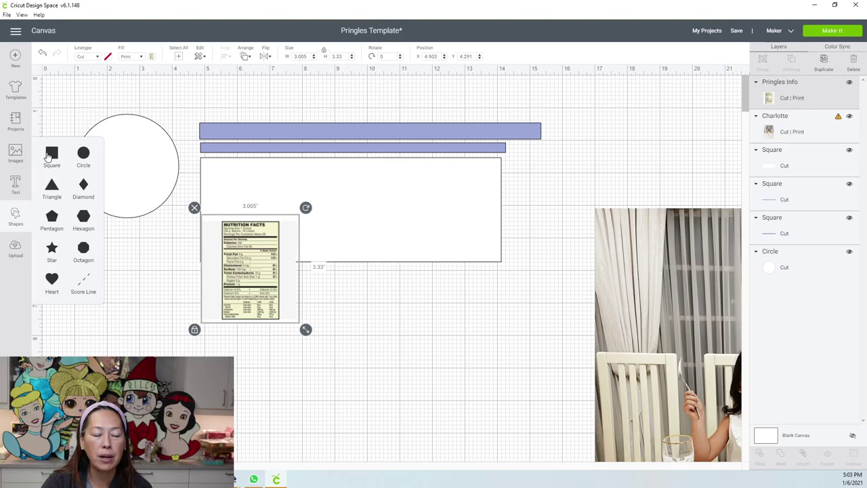
left_click(46, 153)
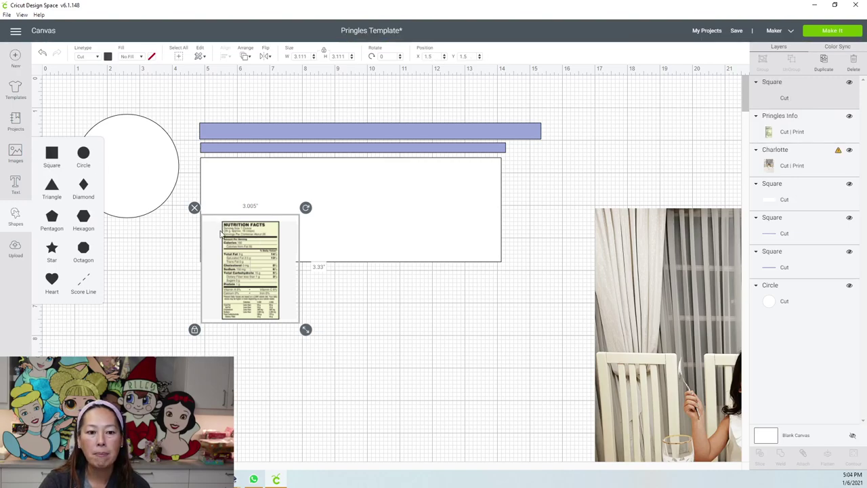
left_click_drag(160, 188, 290, 284)
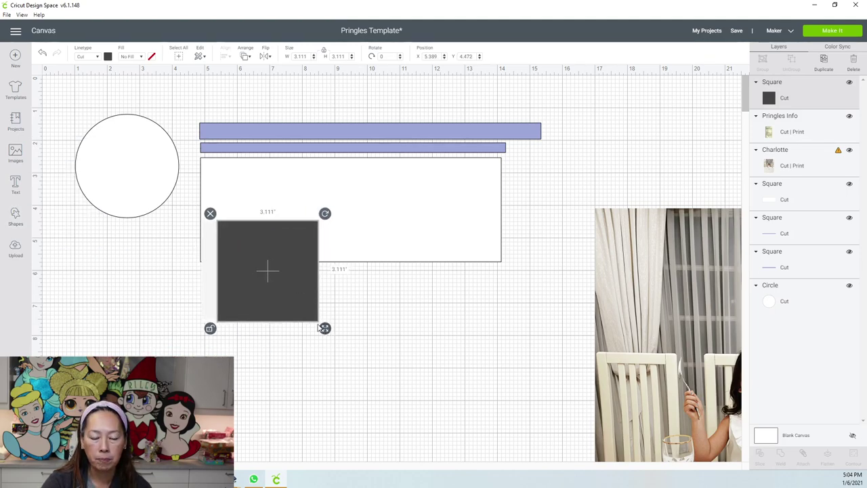
left_click_drag(324, 327, 288, 332)
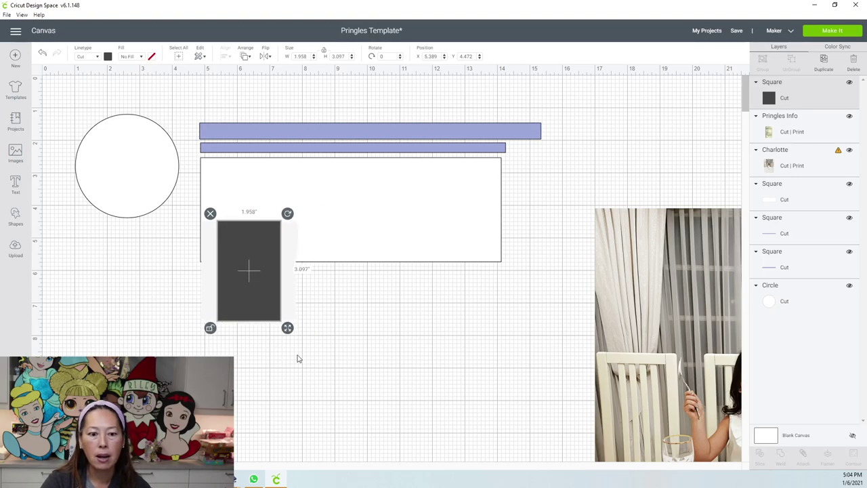
left_click(318, 358)
left_click_drag(338, 354, 225, 304)
Step: Slice the label with the rectangle, discard the white leftover, and enlarge the label under the rectangle
left_click(761, 458)
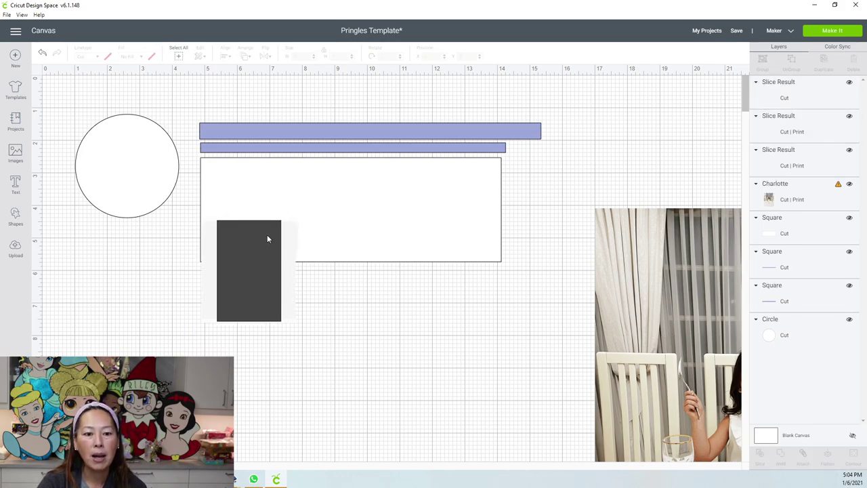
left_click_drag(257, 239, 388, 336)
left_click_drag(241, 285, 118, 300)
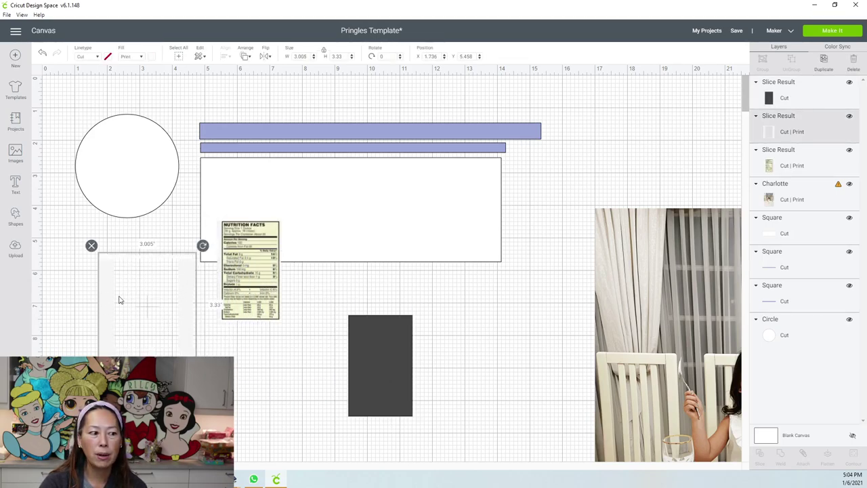
left_click(91, 245)
left_click(264, 269)
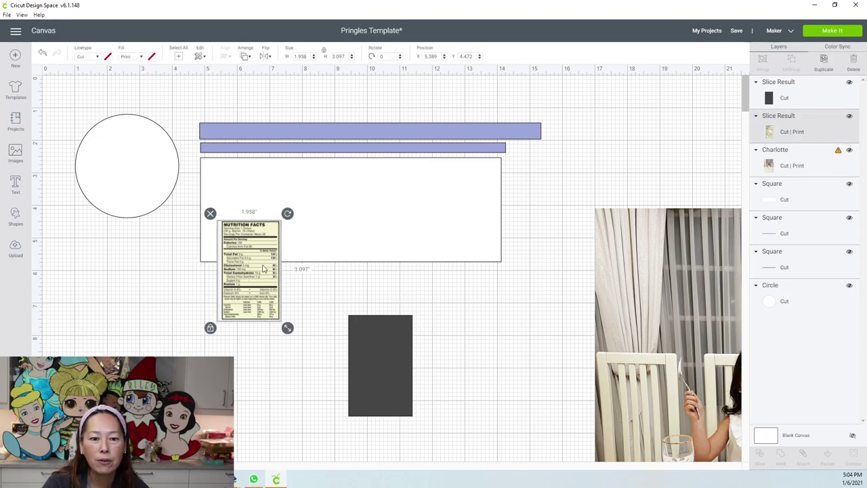
left_click_drag(263, 271, 199, 297)
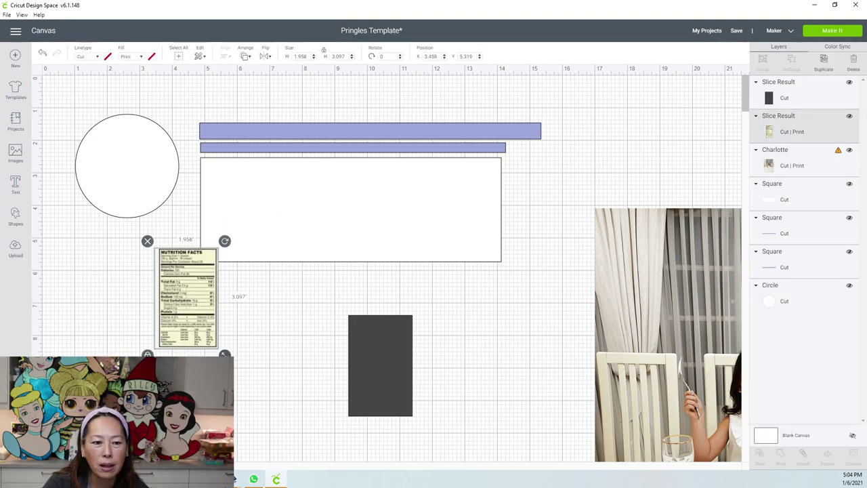
left_click_drag(224, 354, 348, 390)
left_click_drag(264, 393, 343, 251)
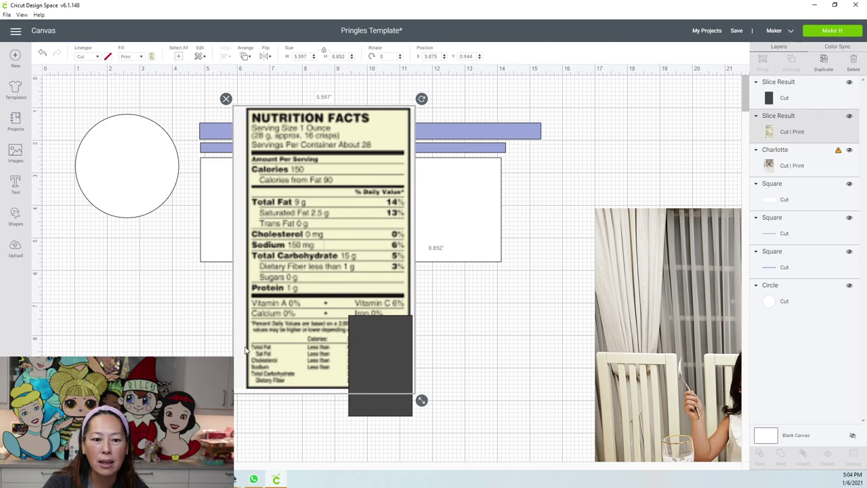
left_click_drag(388, 411, 419, 401)
left_click(384, 439)
left_click_drag(295, 380, 288, 370)
Step: Slice again and delete the leftover dark piece and thin line, keeping the trimmed label
left_click(760, 454)
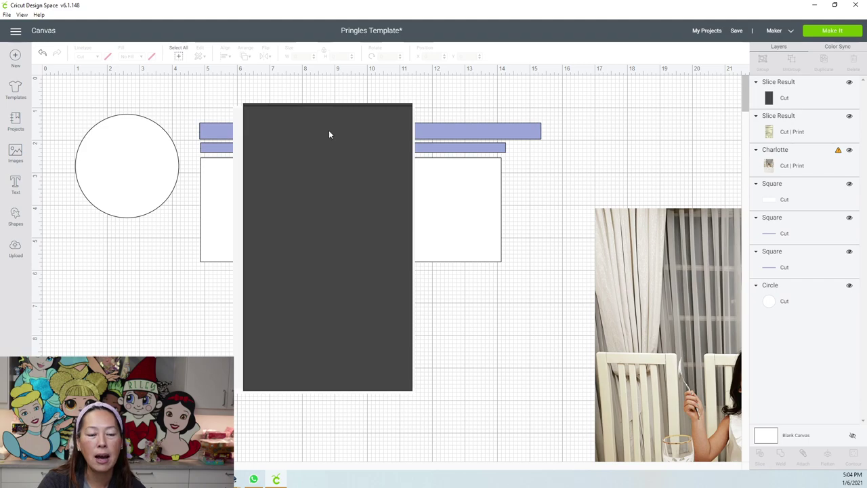
left_click_drag(330, 136, 427, 222)
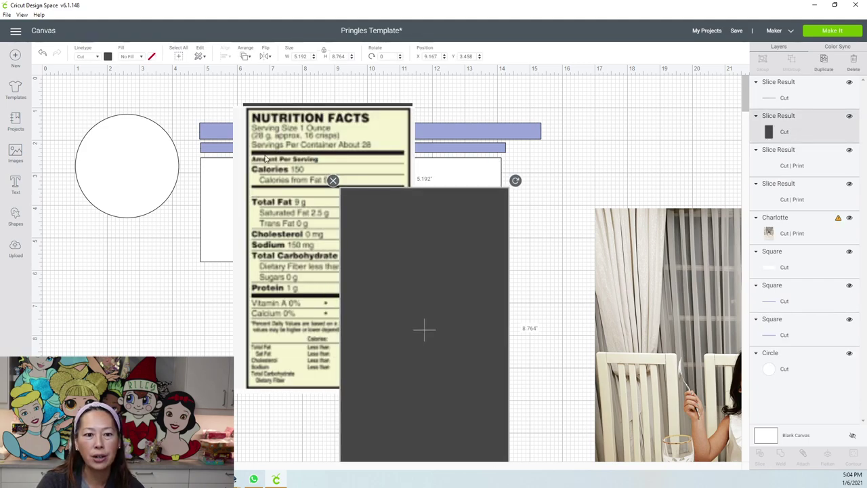
left_click_drag(424, 330, 394, 231)
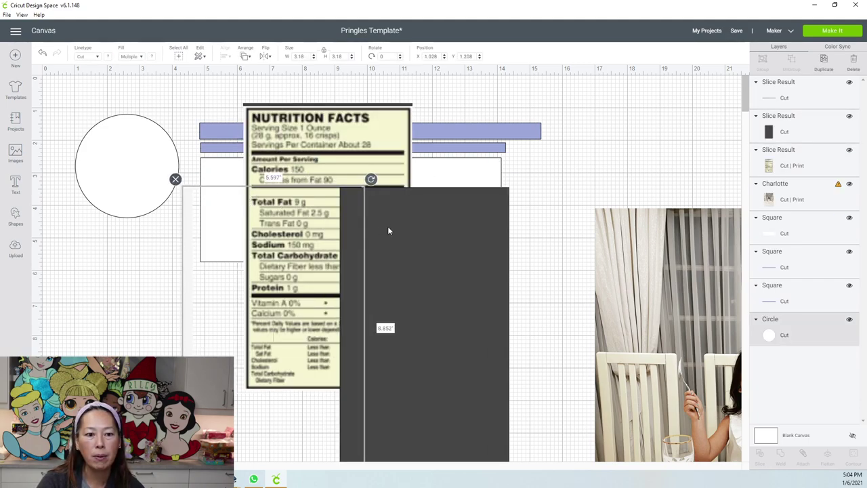
left_click(420, 233)
key("Delete")
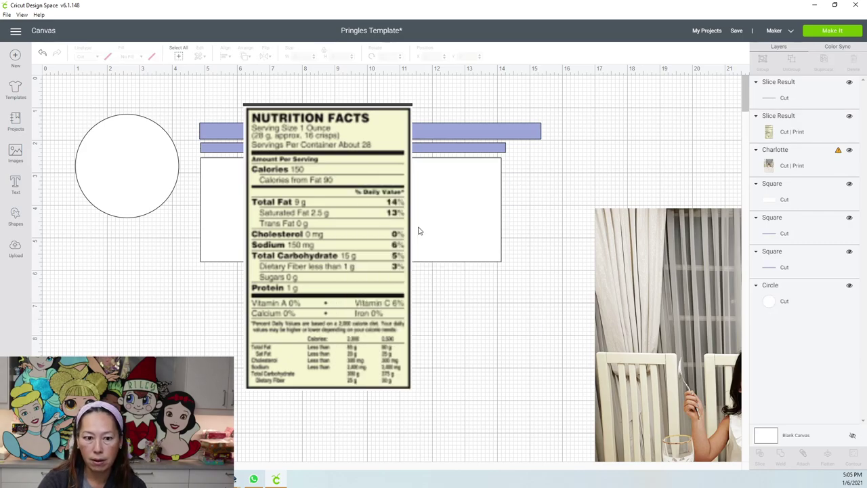
left_click_drag(345, 213, 330, 251)
left_click(359, 106)
key("Delete")
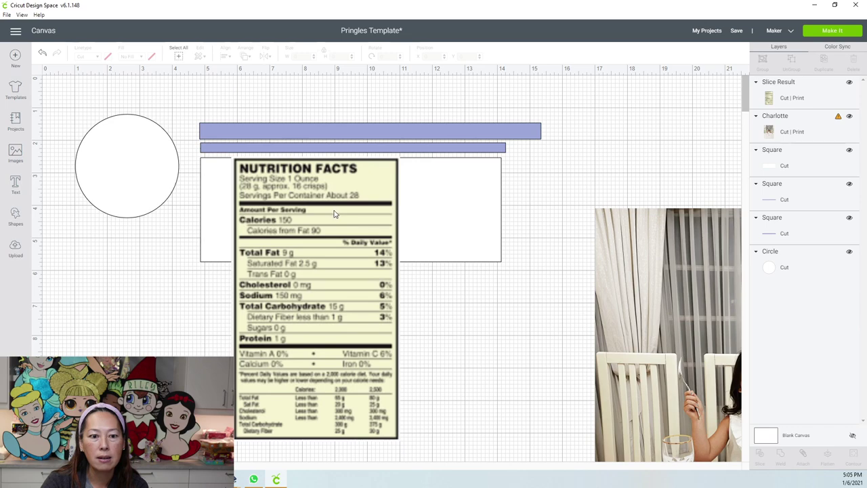
left_click(349, 271)
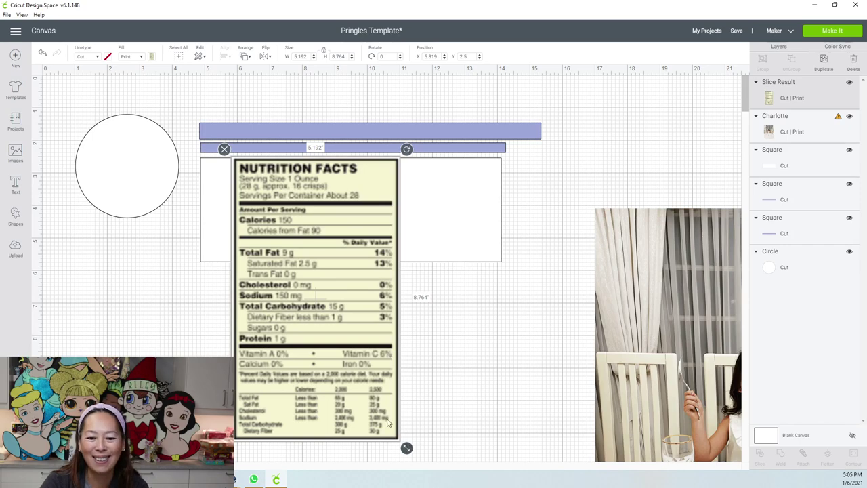
Step: Resize the nutrition label to 1.803 x 3.044 in inside the white wrap's left end
left_click_drag(407, 448, 290, 252)
left_click_drag(252, 192, 229, 200)
left_click_drag(262, 255, 270, 266)
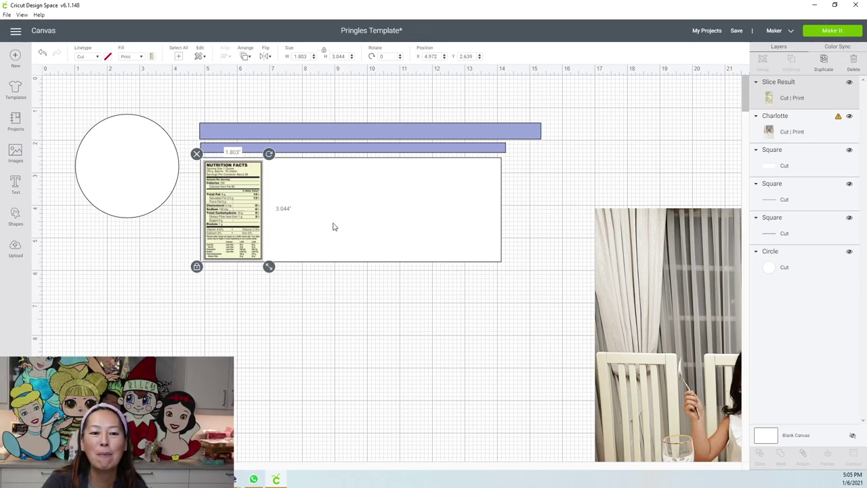
Step: Move the girl's photo onto the canvas over the white wrap
left_click_drag(683, 291, 549, 252)
left_click(460, 221)
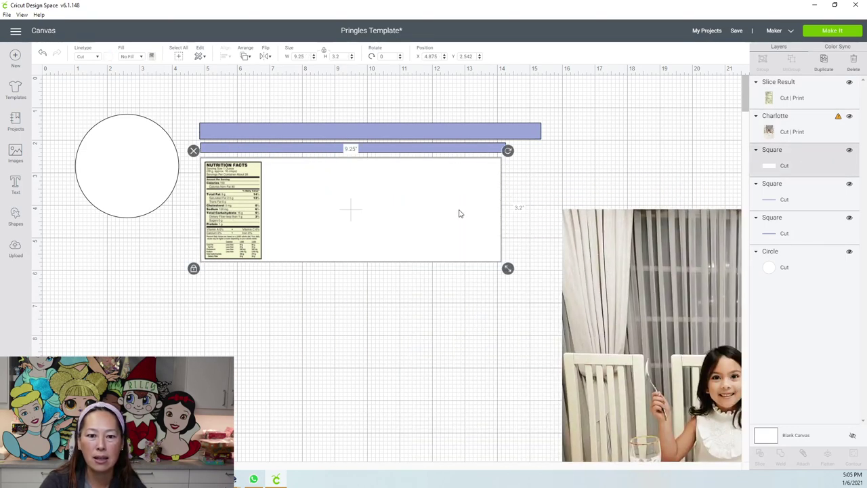
left_click_drag(708, 351, 452, 237)
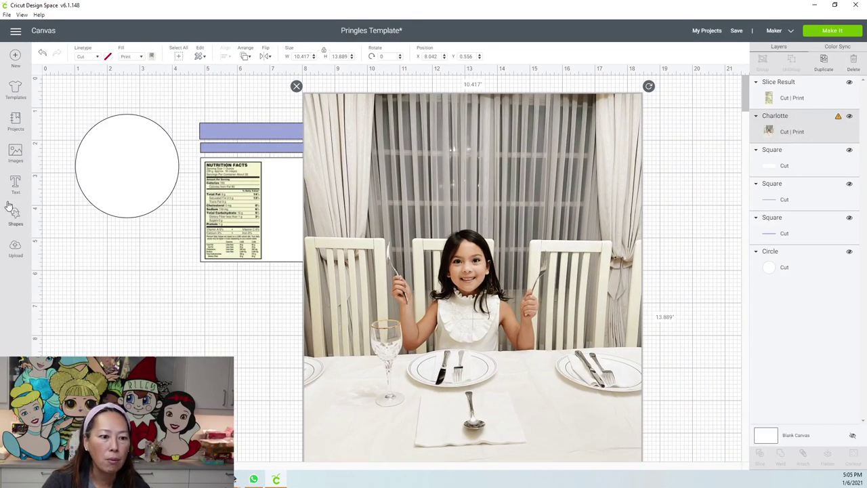
Step: Search the image library for 'star circle' images
left_click(16, 155)
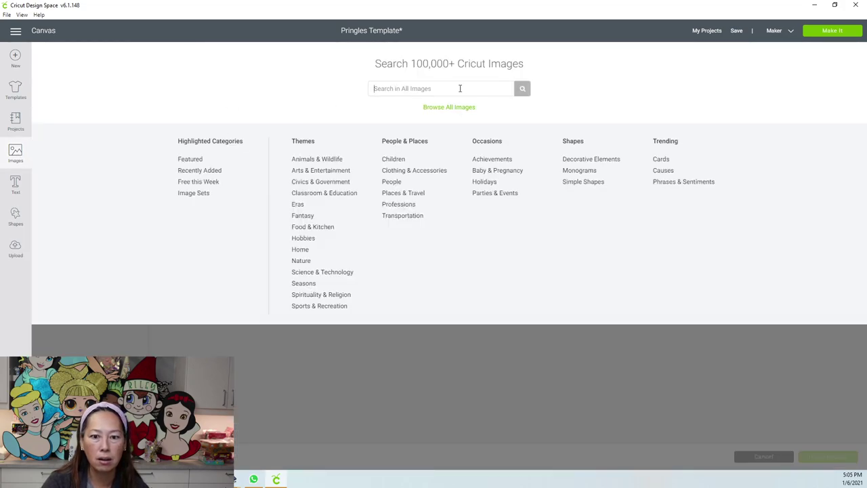
left_click(460, 88)
type("star circlw")
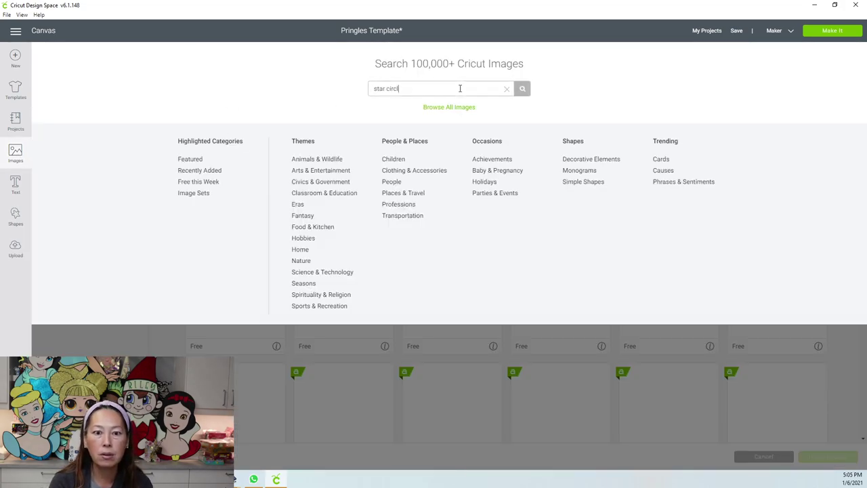
key("Return")
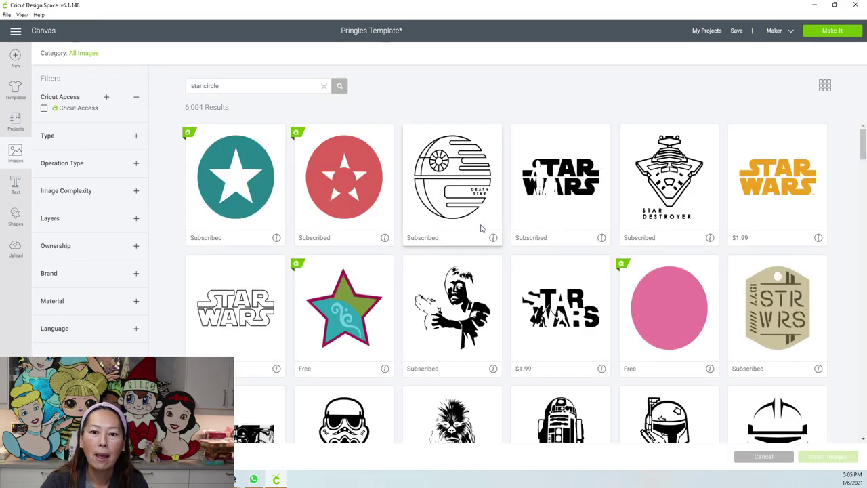
Step: Browse the results and select the dotted circle-of-stars wreath image
scroll(486, 234, "down", 3)
scroll(491, 252, "down", 15)
scroll(491, 252, "down", 4)
scroll(490, 252, "down", 5)
scroll(490, 252, "down", 8)
scroll(490, 252, "down", 4)
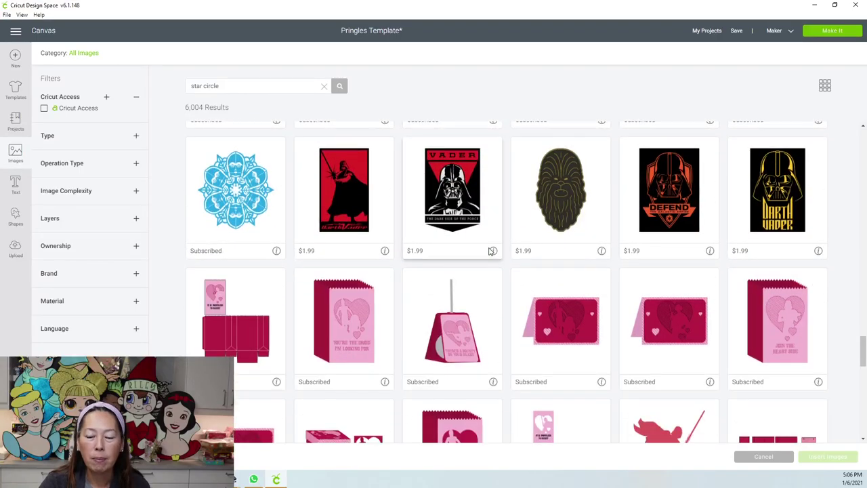
scroll(490, 252, "down", 4)
scroll(490, 252, "down", 8)
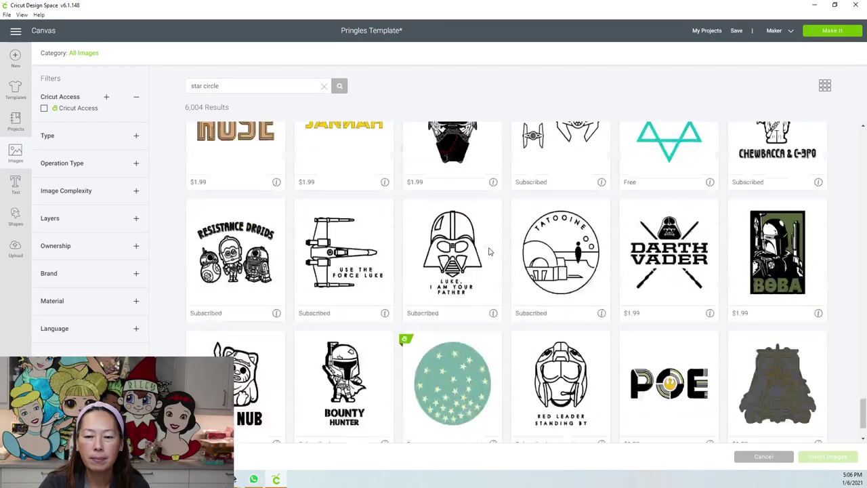
scroll(491, 252, "down", 8)
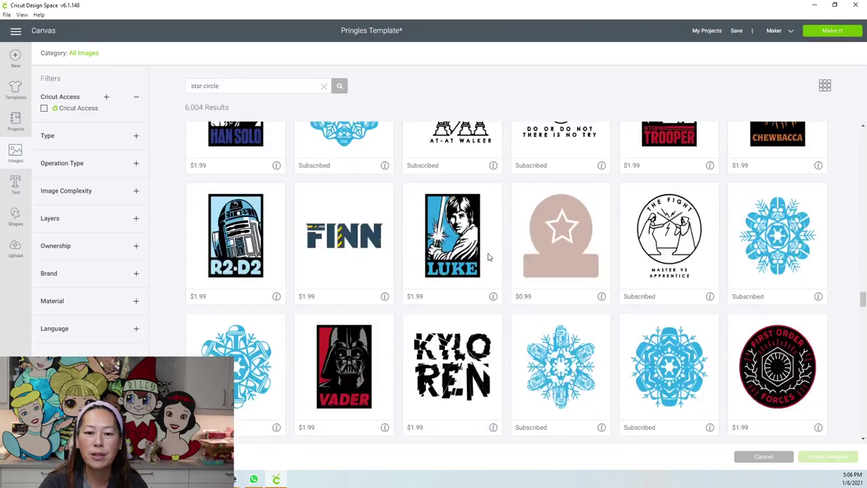
scroll(487, 256, "down", 7)
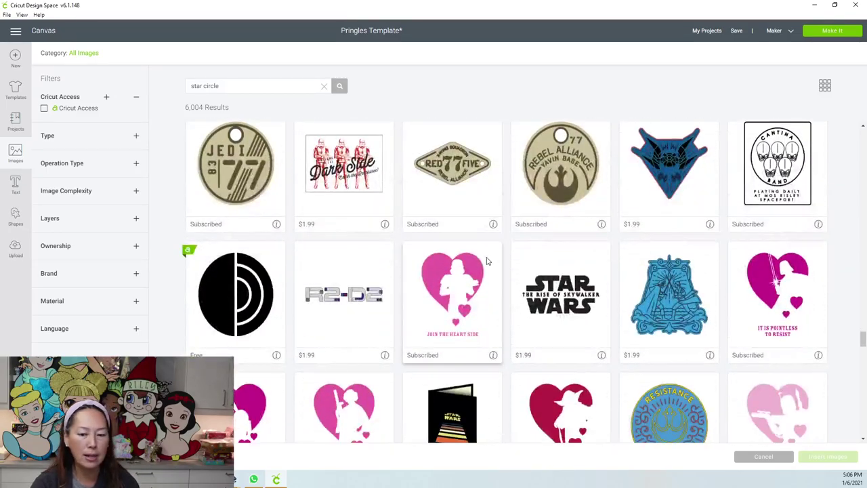
scroll(488, 261, "down", 3)
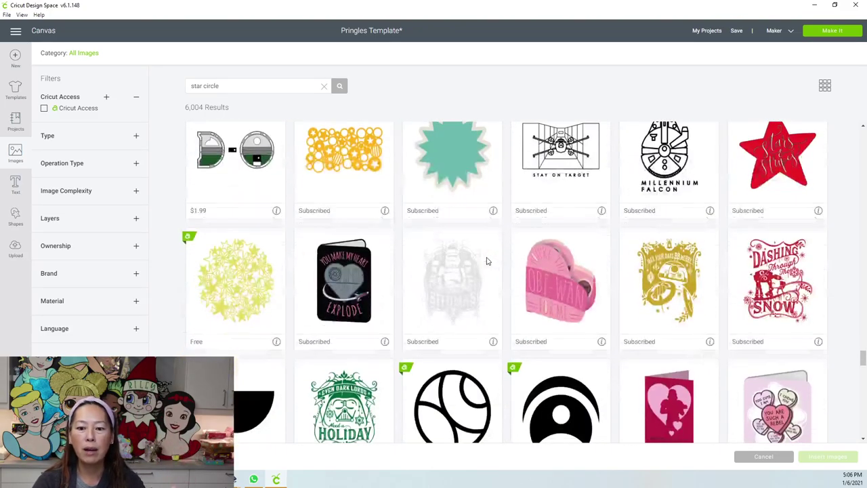
scroll(487, 261, "down", 4)
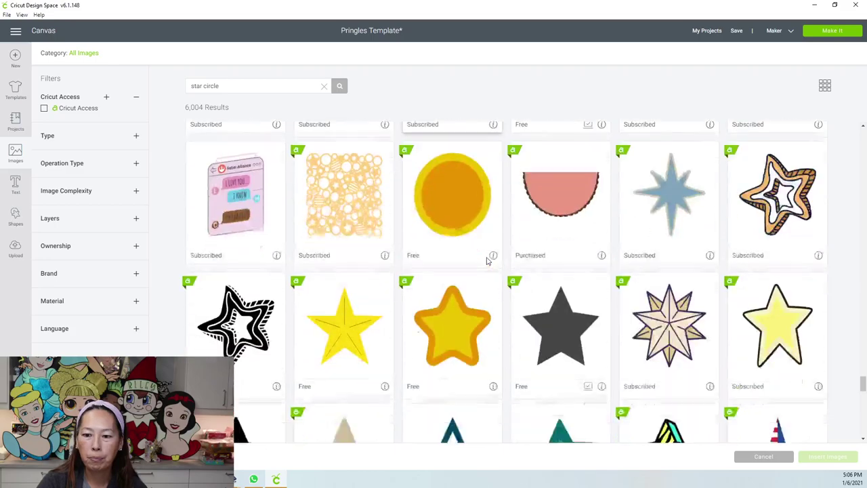
scroll(486, 261, "down", 3)
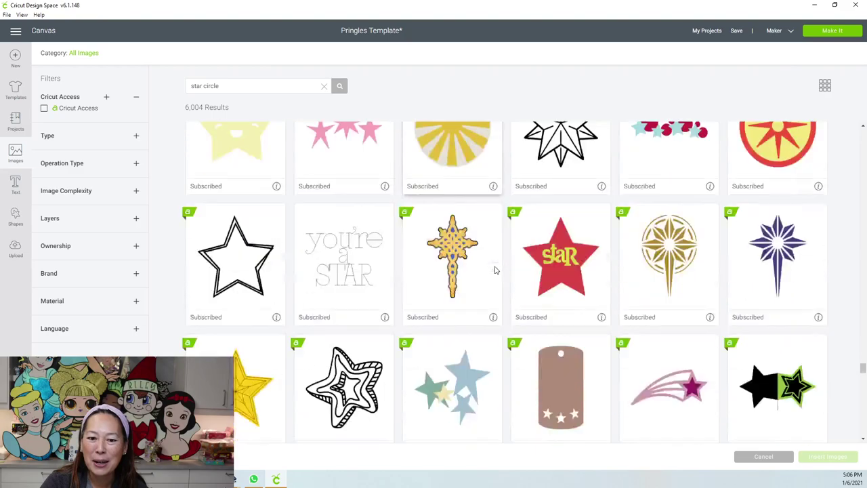
scroll(495, 270, "down", 7)
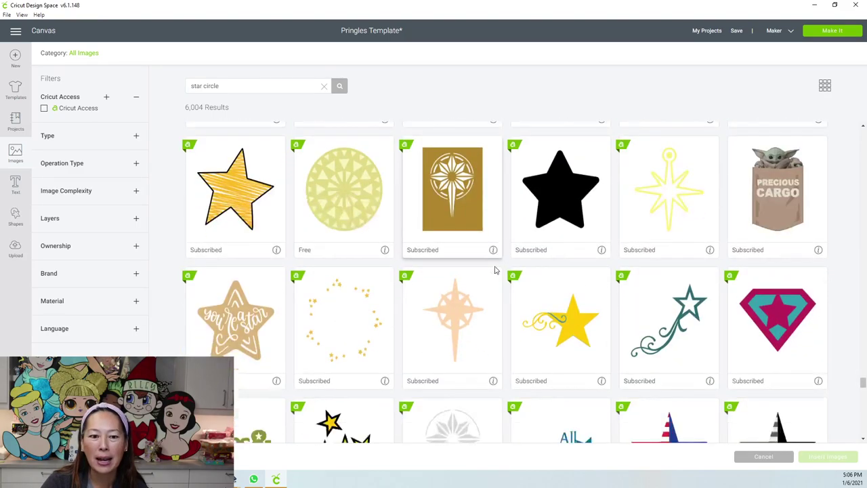
scroll(495, 270, "down", 1)
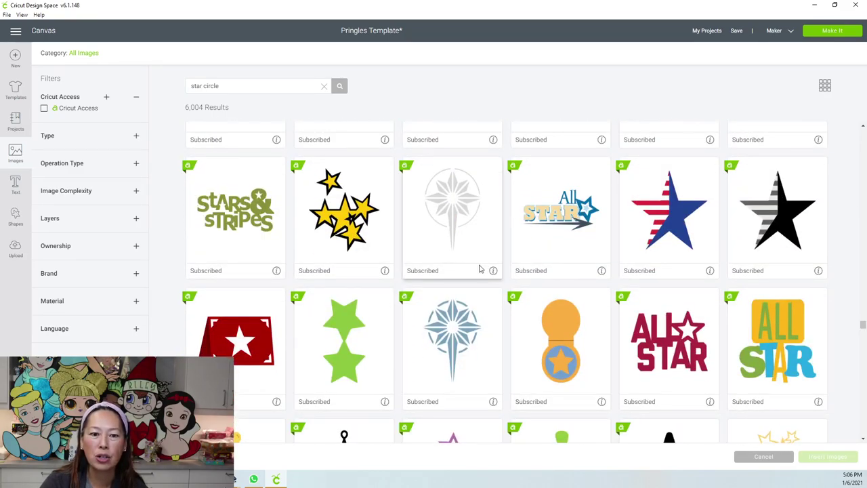
scroll(447, 260, "up", 3)
scroll(348, 286, "up", 3)
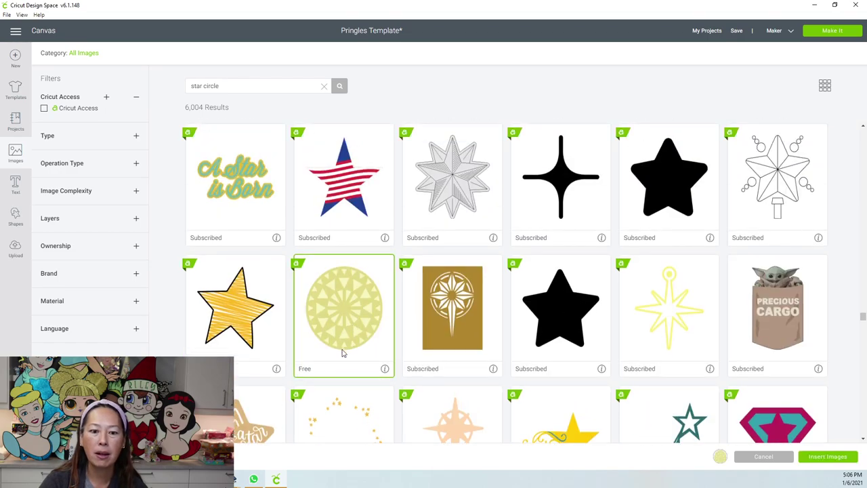
scroll(344, 323, "down", 1)
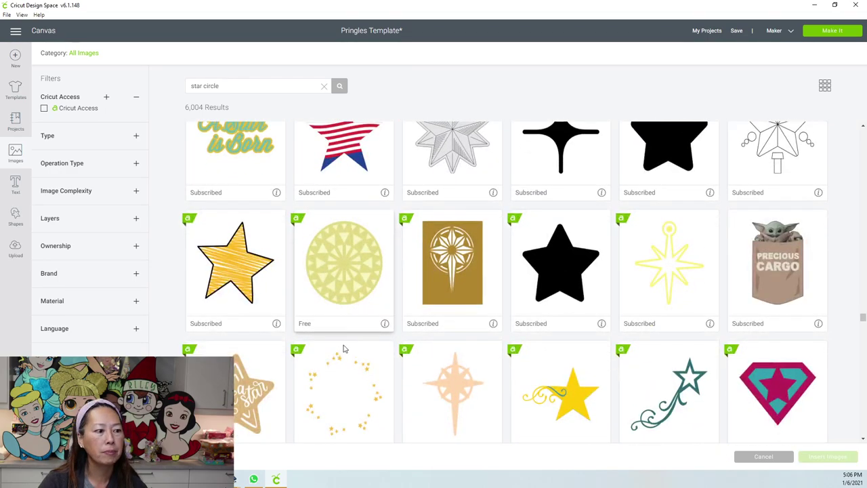
left_click(343, 377)
scroll(343, 376, "down", 3)
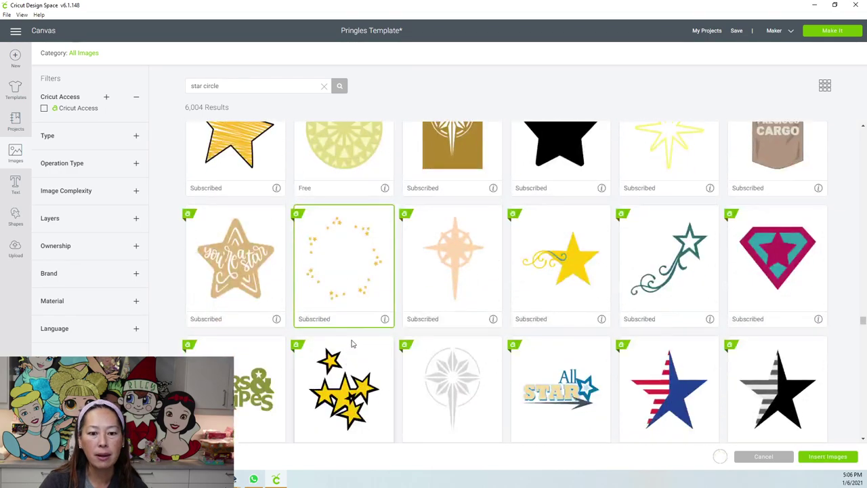
Step: Insert the Star Wreath and size it to 4.901 x 4.958 in around the girl
left_click(825, 457)
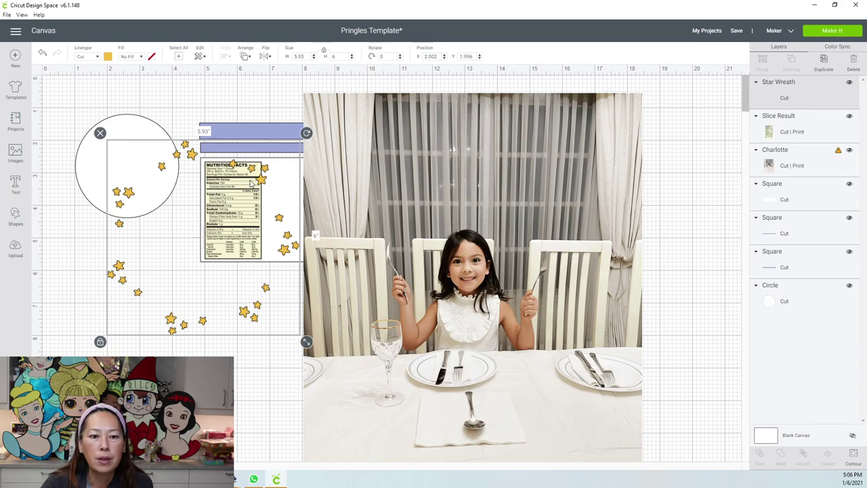
left_click_drag(256, 183, 524, 228)
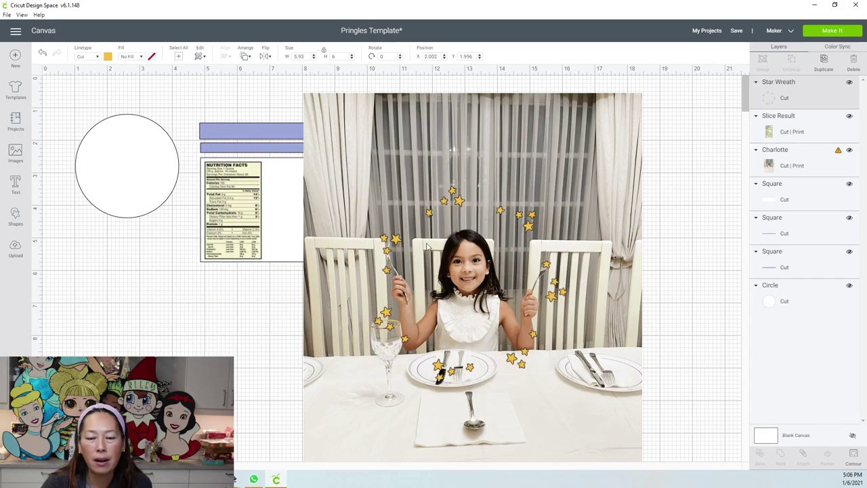
left_click_drag(574, 387, 540, 354)
left_click_drag(488, 328, 506, 345)
left_click(248, 384)
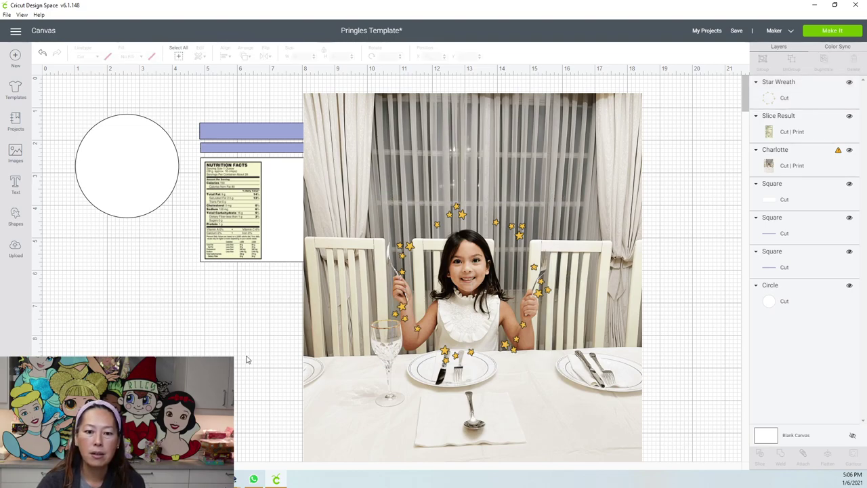
left_click(545, 295)
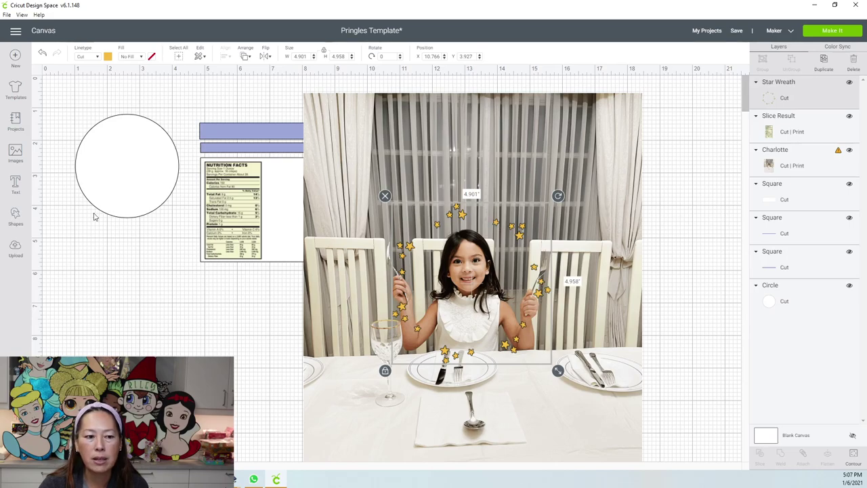
Step: Duplicate the white circle, size it to 4.541 in over the girl, and slice it with the photo
left_click(107, 168)
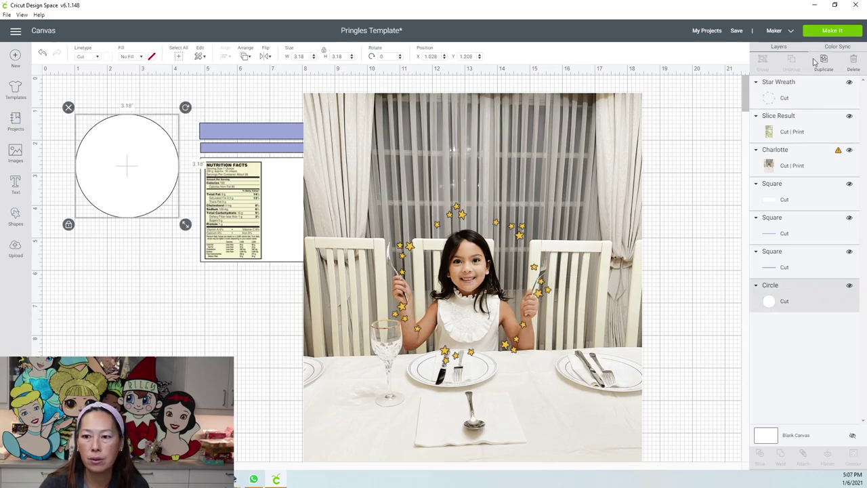
key("ctrl+d")
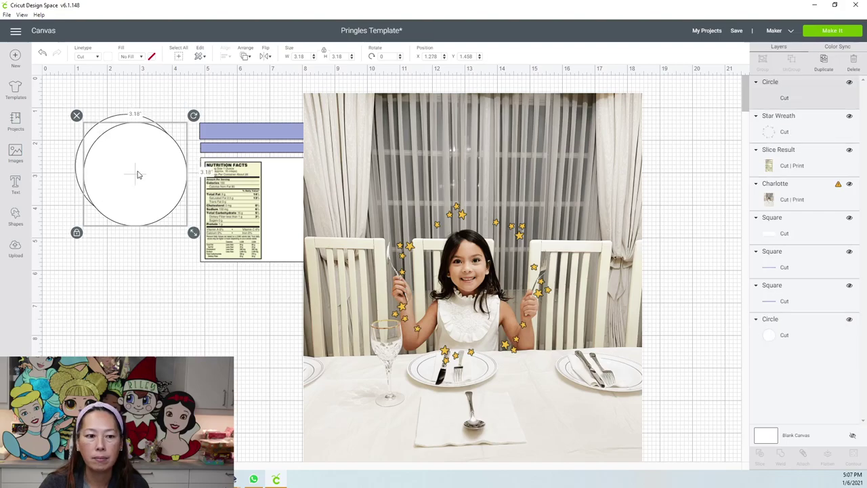
left_click_drag(136, 174, 462, 275)
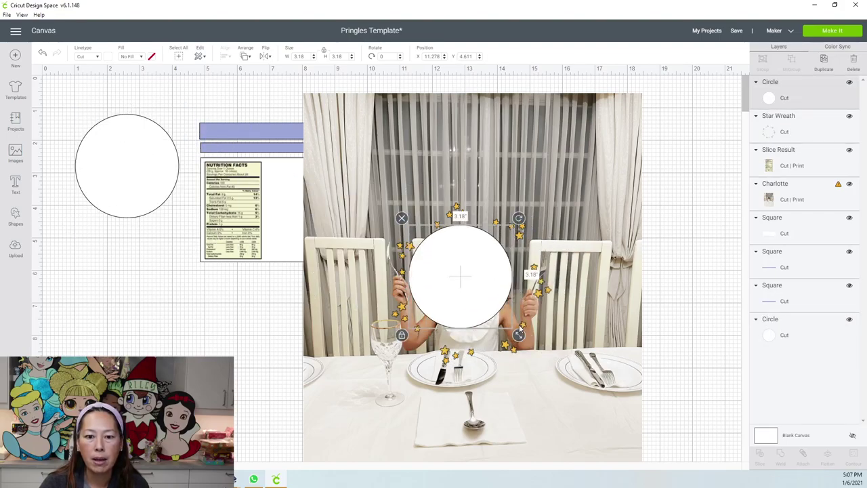
left_click_drag(521, 345, 550, 373)
left_click_drag(510, 313, 499, 303)
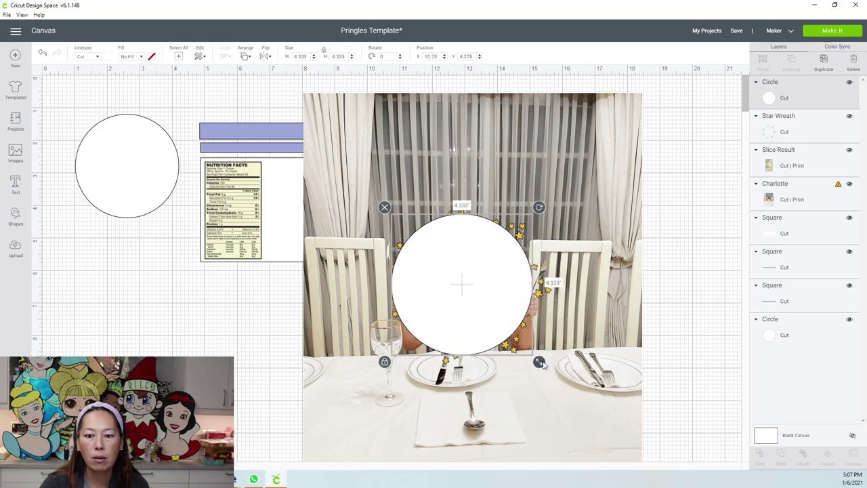
left_click_drag(542, 364, 547, 368)
left_click_drag(507, 302, 513, 292)
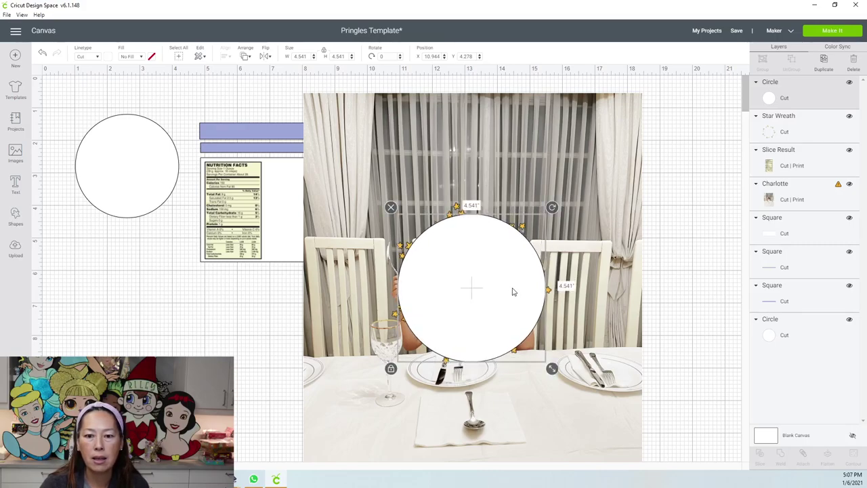
left_click(616, 116)
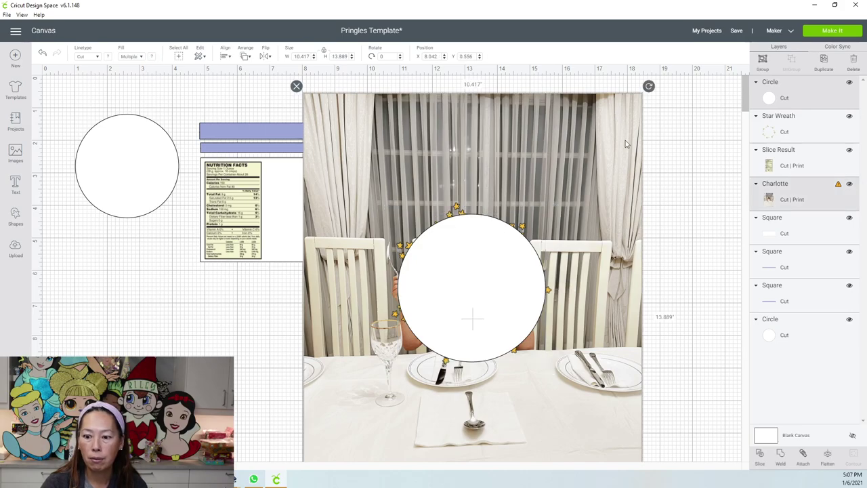
left_click(760, 456)
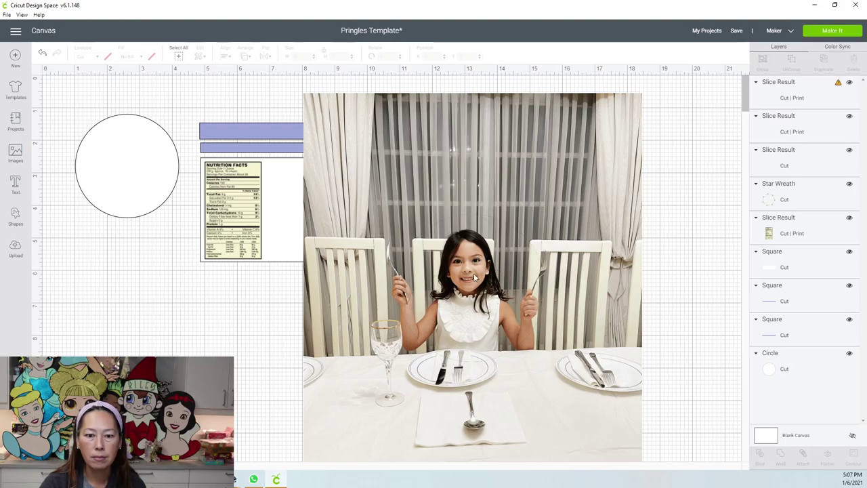
Step: Delete the leftover outer photo piece with the hole, keeping the round cut-out of the girl
left_click(475, 277)
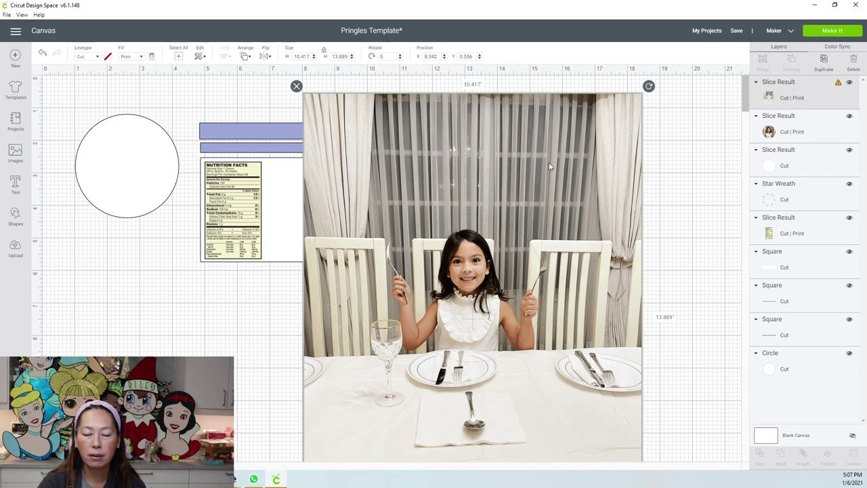
left_click_drag(550, 164, 426, 286)
left_click(335, 187)
Step: Stretch the white rectangle larger by accident, then revert the resize
left_click(488, 254)
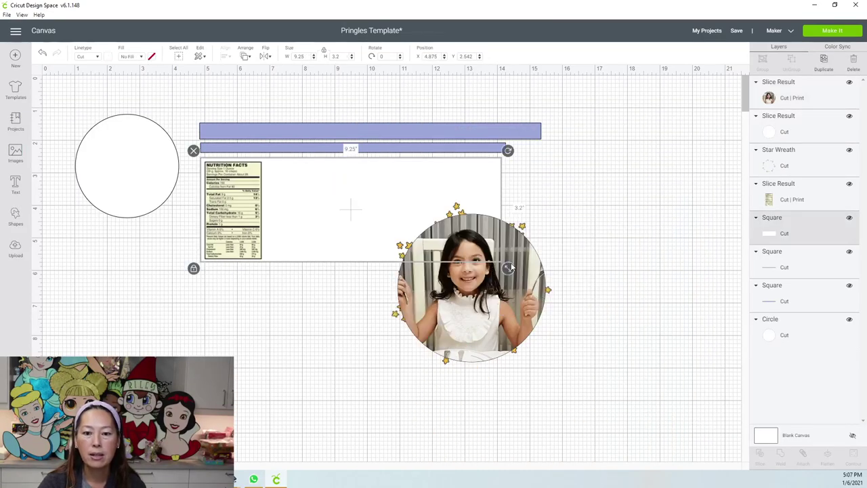
left_click_drag(508, 267, 580, 294)
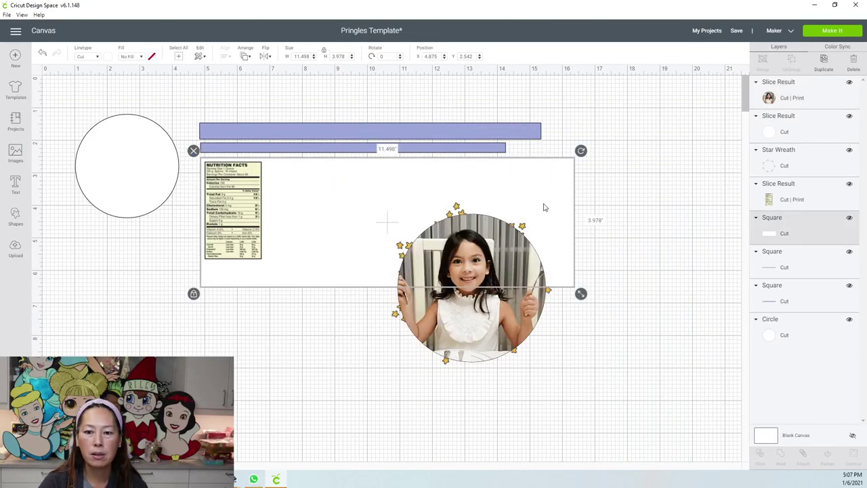
left_click(44, 56)
Step: Move the round photo right and delete the leftover white circle piece near the stars
left_click(44, 55)
left_click(478, 290)
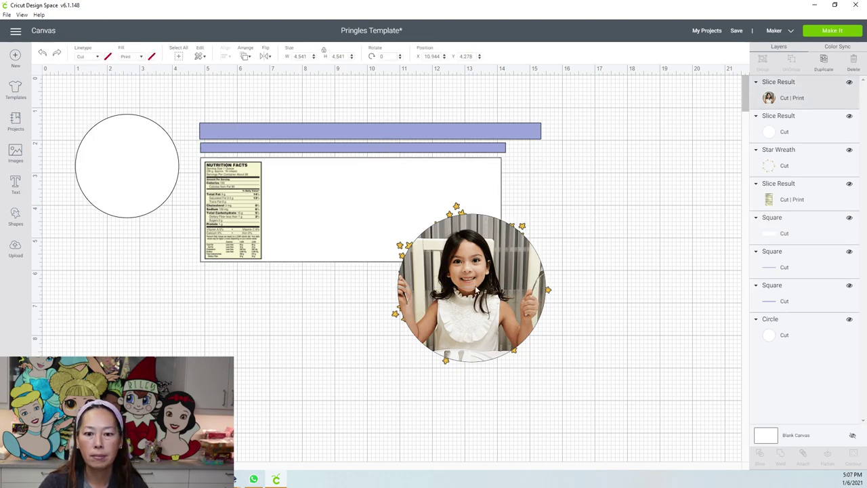
left_click_drag(485, 284, 631, 252)
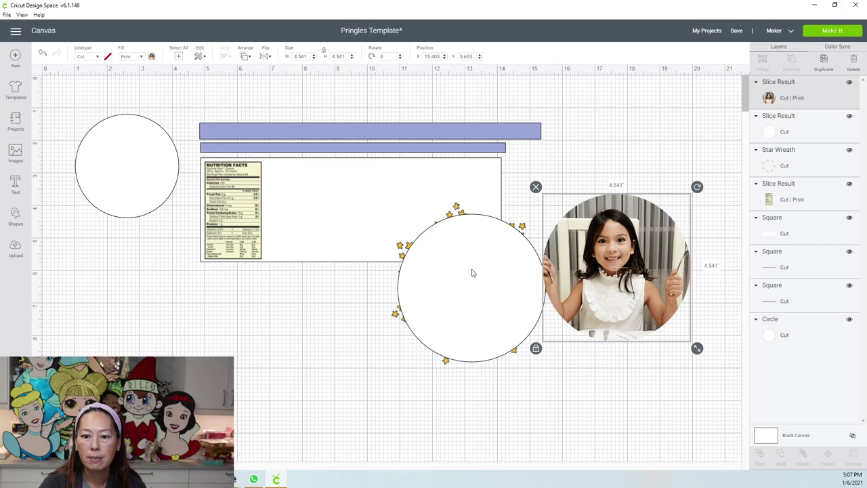
left_click_drag(472, 271, 295, 321)
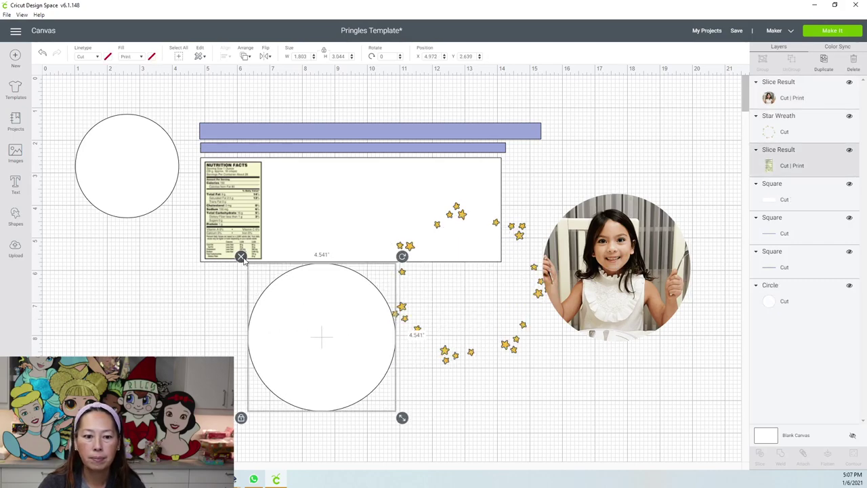
left_click(241, 257)
Step: Place the star wreath over the round photo and bring it to the front
left_click_drag(526, 338, 661, 329)
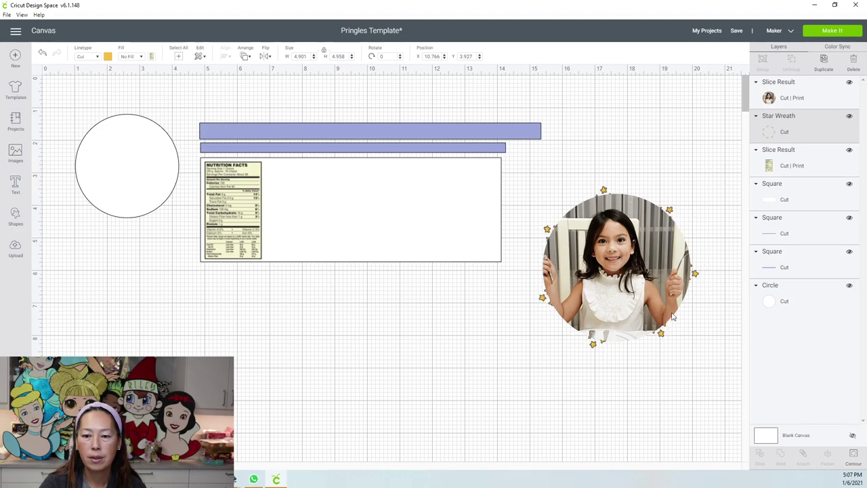
left_click(245, 57)
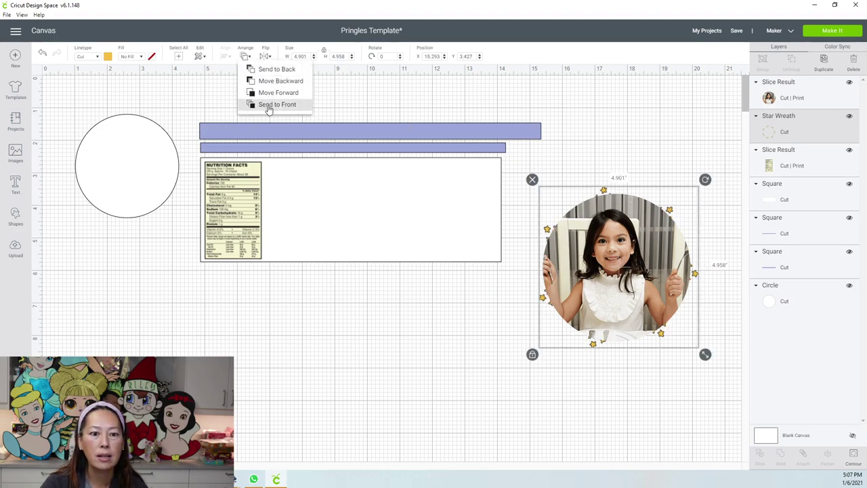
left_click(268, 107)
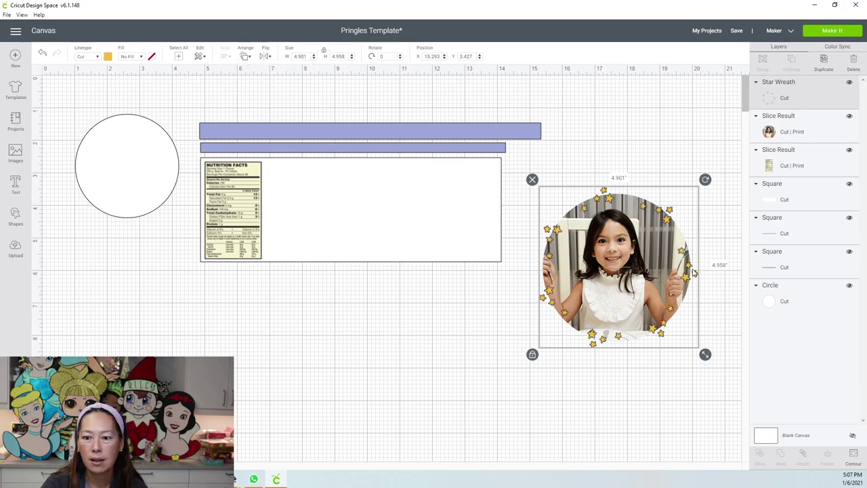
Step: Recolour the star wreath red and select it together with the photo
left_click(108, 56)
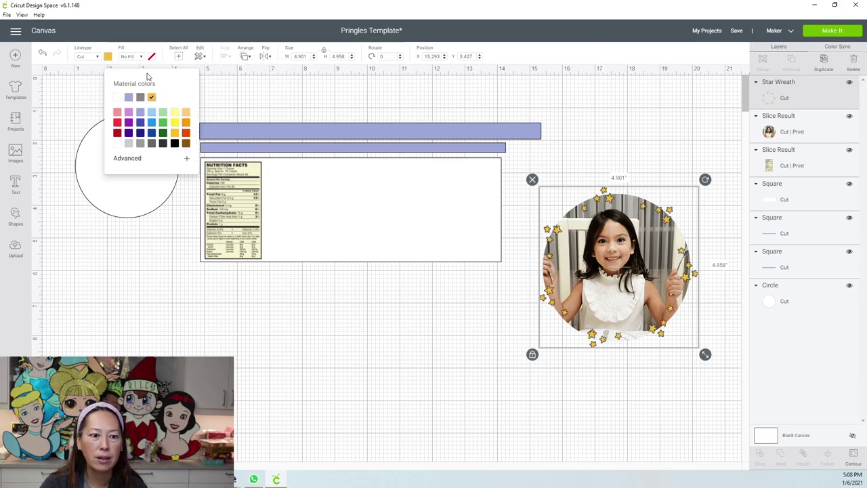
left_click(116, 123)
left_click_drag(593, 343, 600, 366)
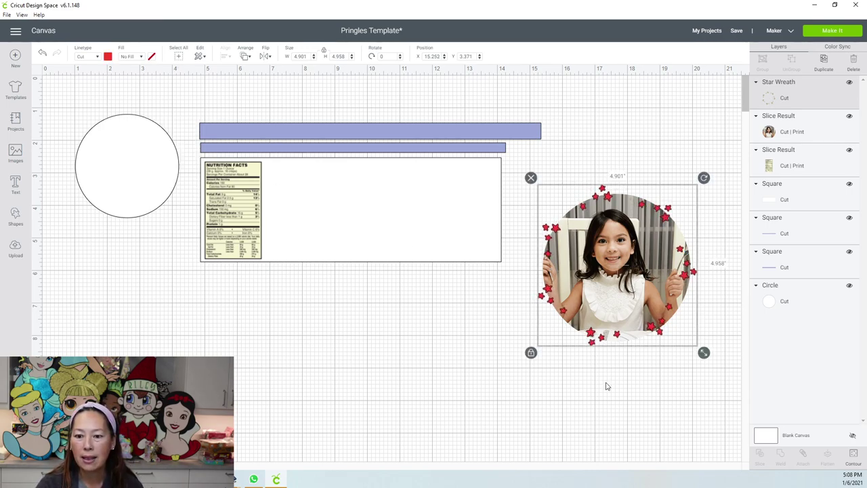
left_click_drag(697, 383, 603, 295)
Step: Flatten the photo and red wreath, then place it beside the nutrition label at 2.22 x 2.246 in
left_click(827, 456)
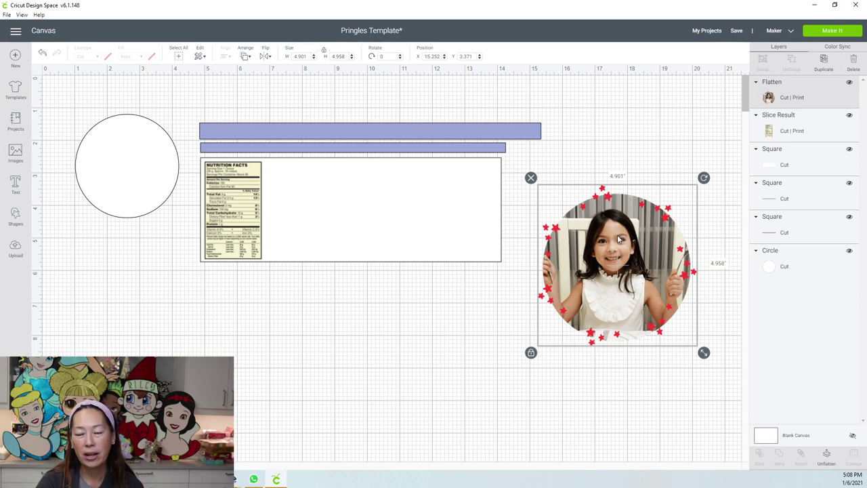
left_click_drag(619, 239, 371, 206)
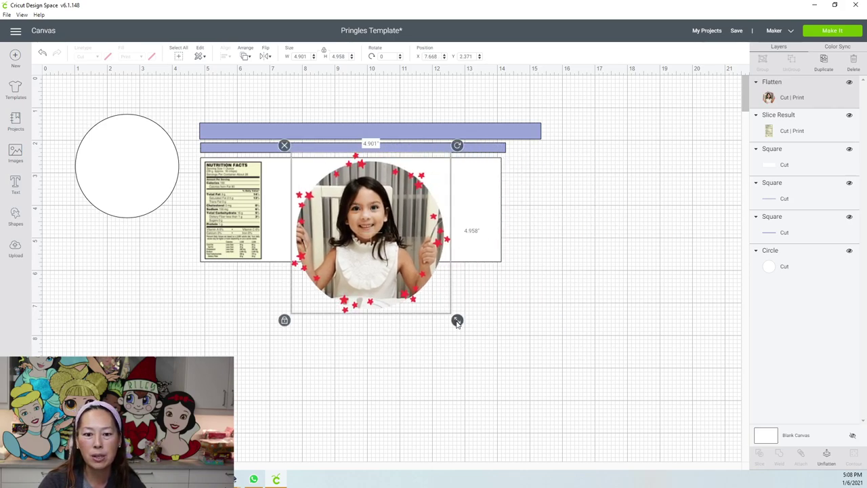
left_click_drag(457, 321, 357, 214)
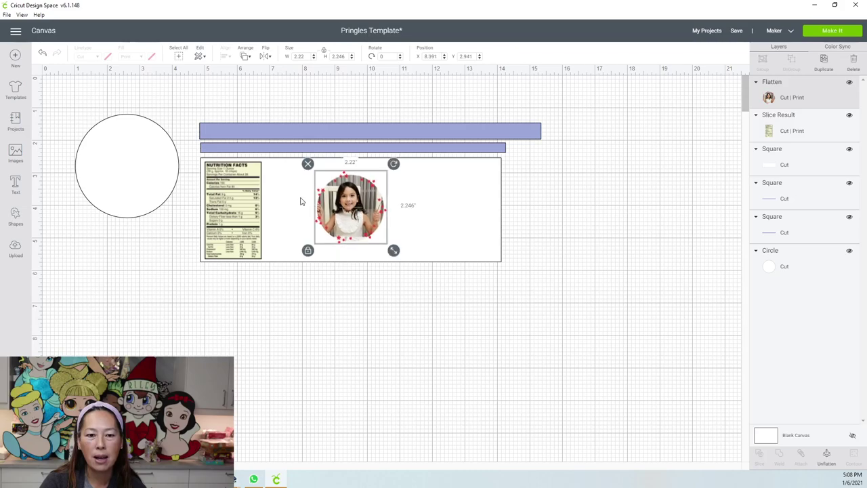
left_click(373, 309)
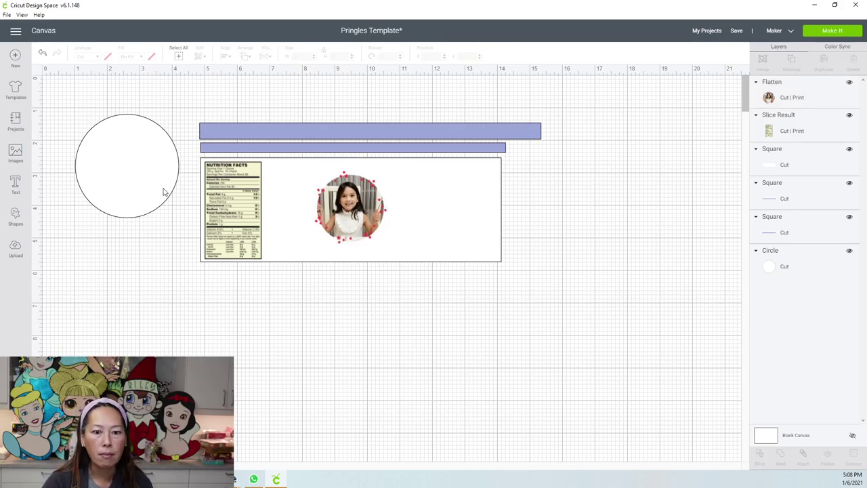
Step: Search the image library for 'stars'
left_click(16, 152)
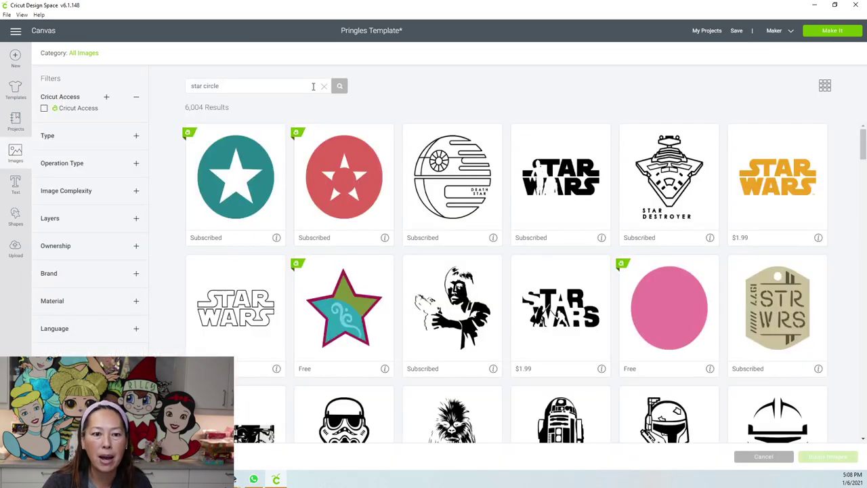
left_click(297, 87)
type("stars")
key("Return")
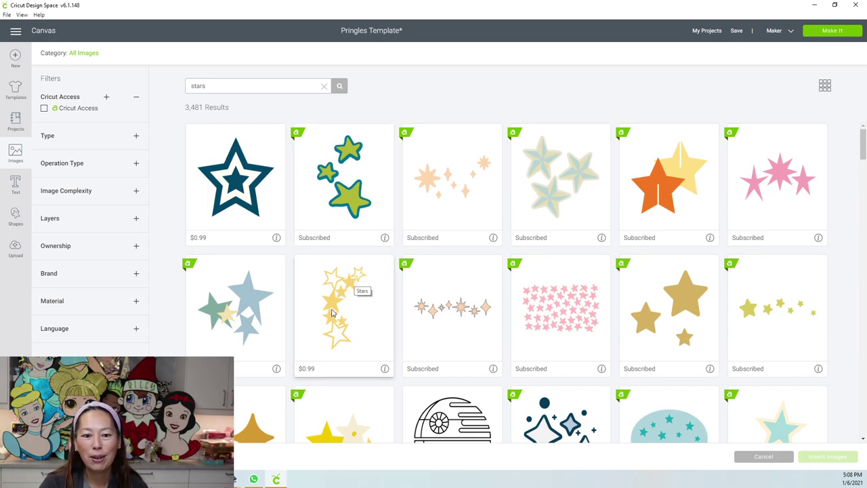
Step: Browse the results and insert the lavender three-star Stars Border image
scroll(338, 311, "down", 6)
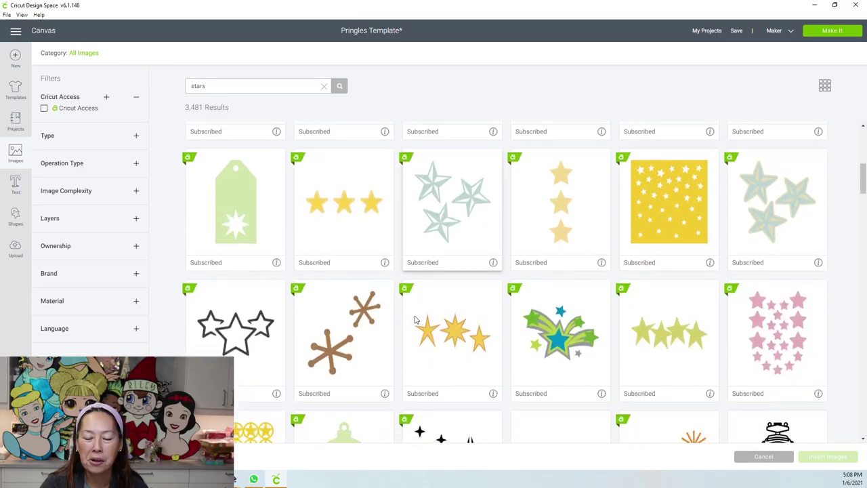
scroll(416, 319, "down", 7)
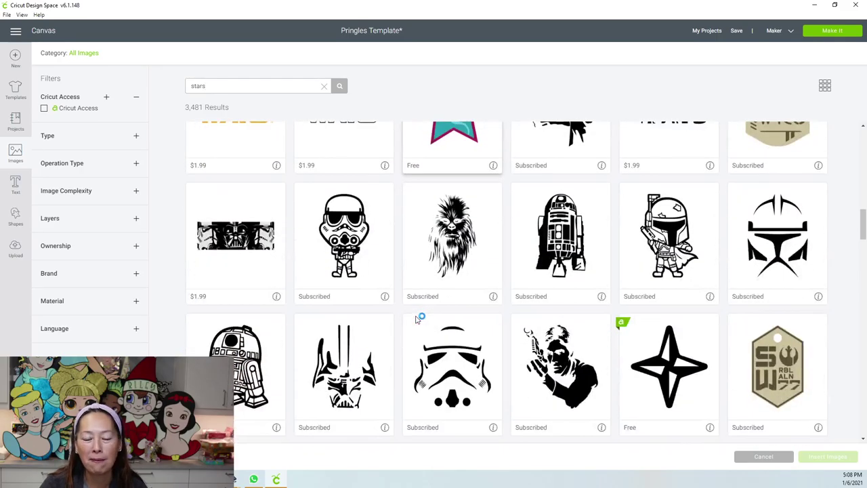
scroll(416, 320, "down", 10)
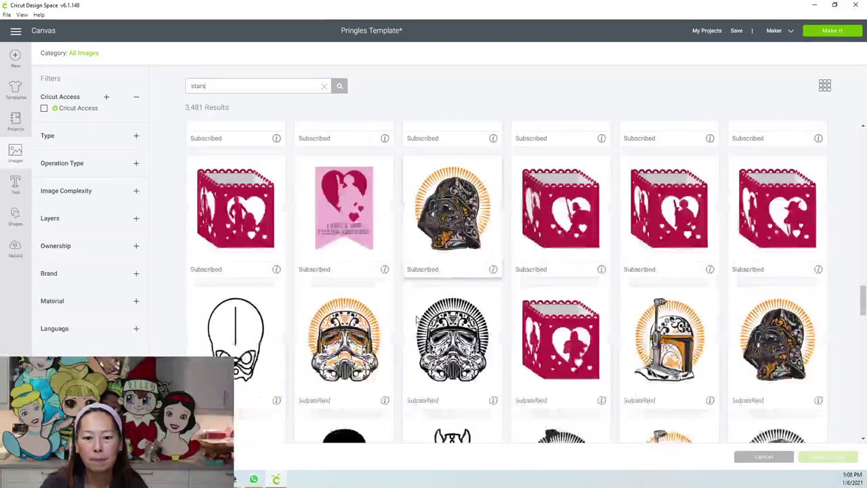
scroll(416, 320, "down", 10)
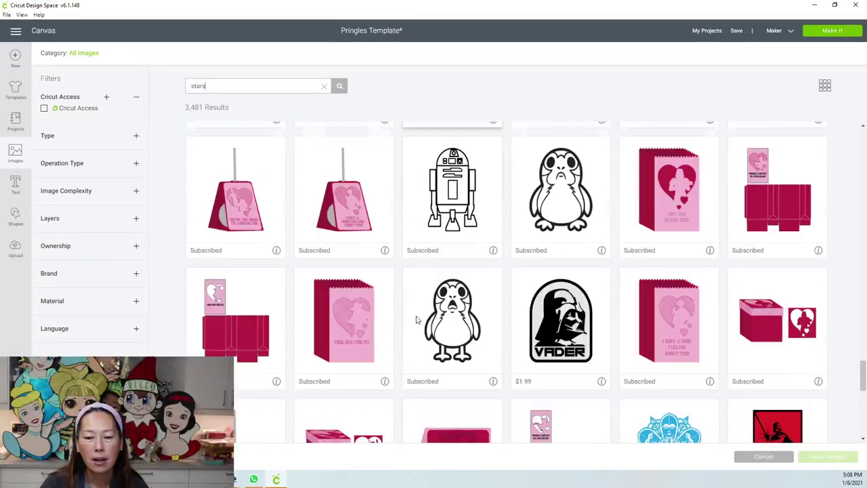
scroll(416, 319, "down", 10)
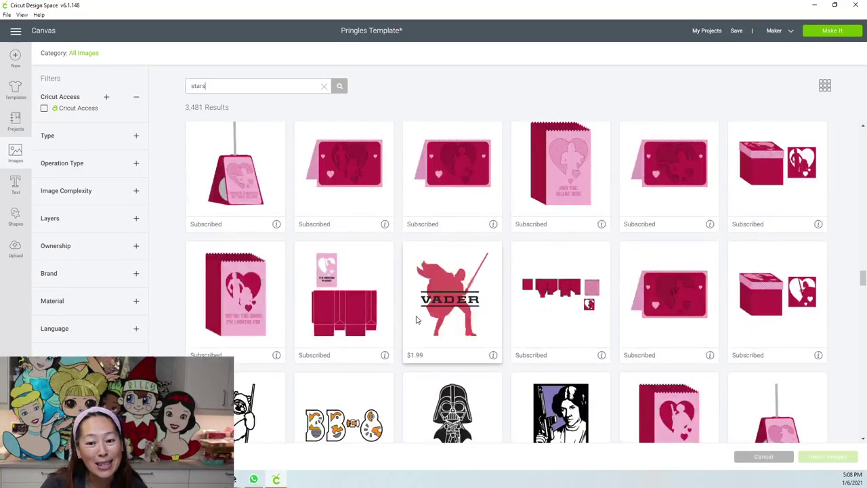
scroll(416, 320, "down", 8)
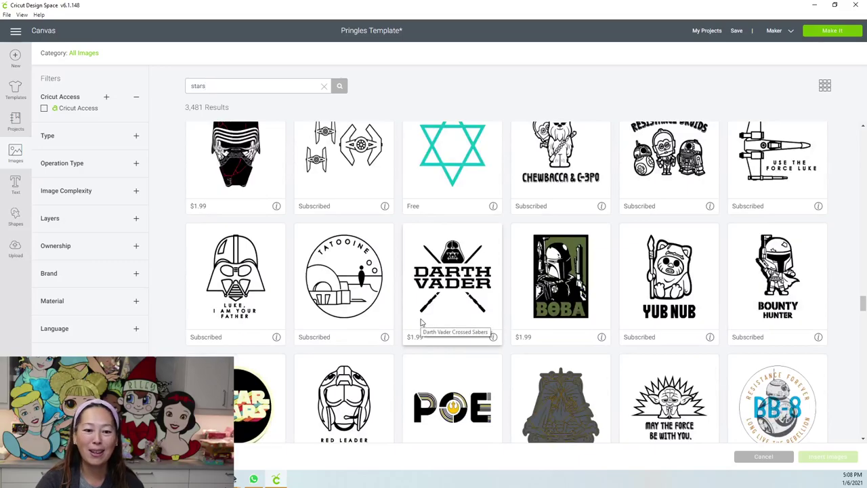
scroll(420, 322, "down", 9)
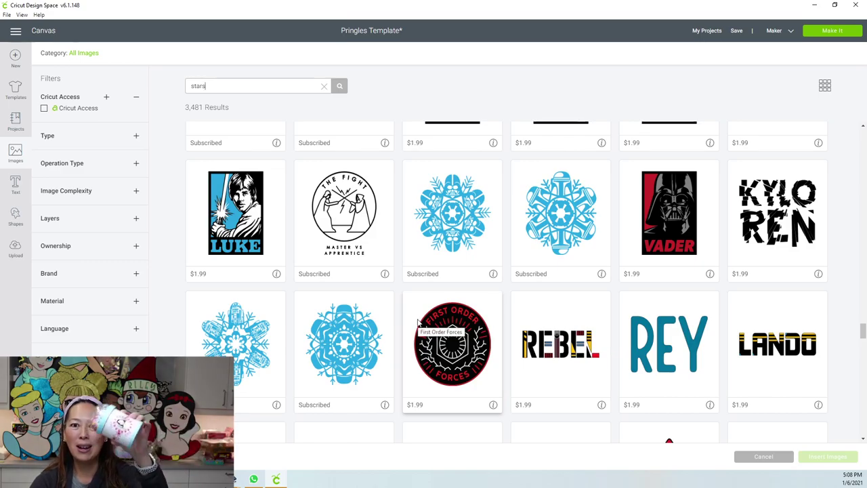
scroll(418, 324, "down", 2)
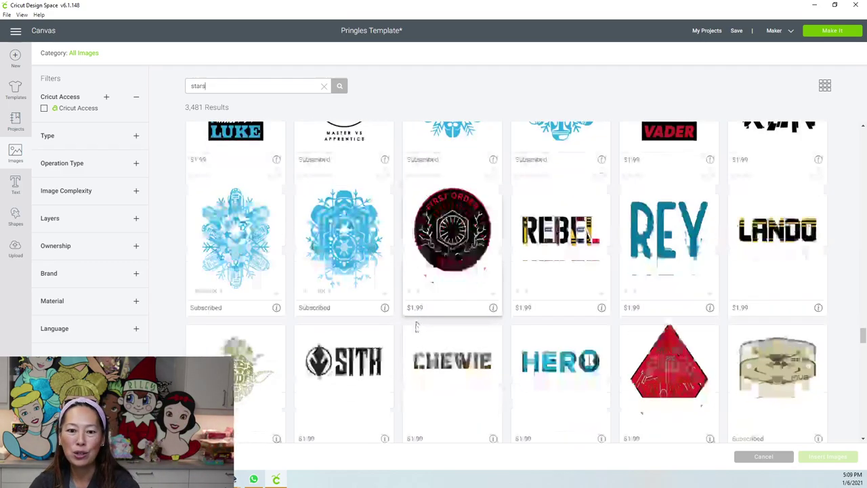
scroll(417, 327, "down", 10)
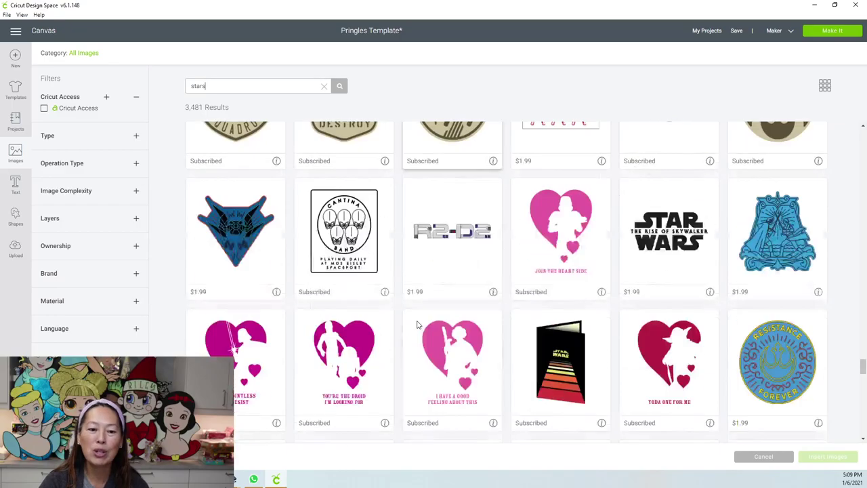
scroll(418, 324, "down", 8)
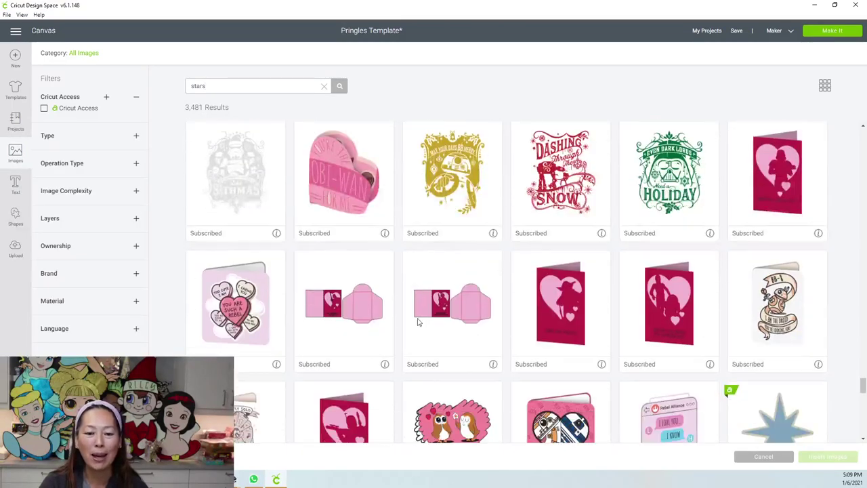
scroll(542, 328, "down", 5)
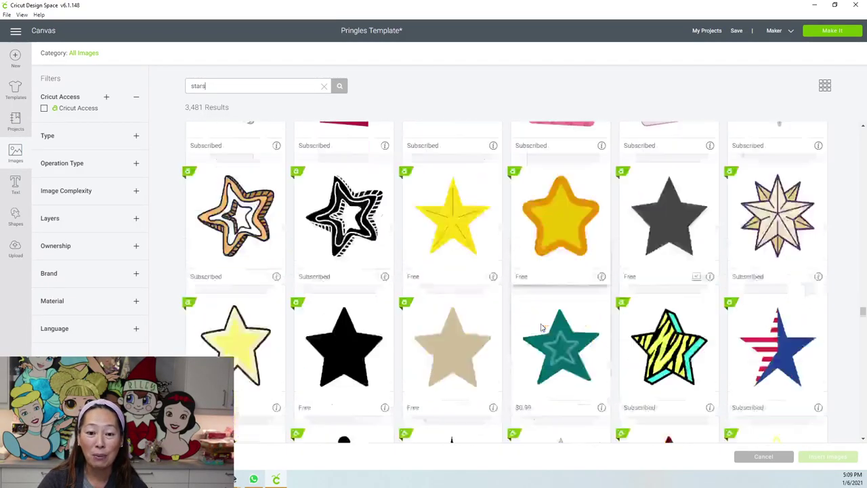
scroll(542, 328, "down", 7)
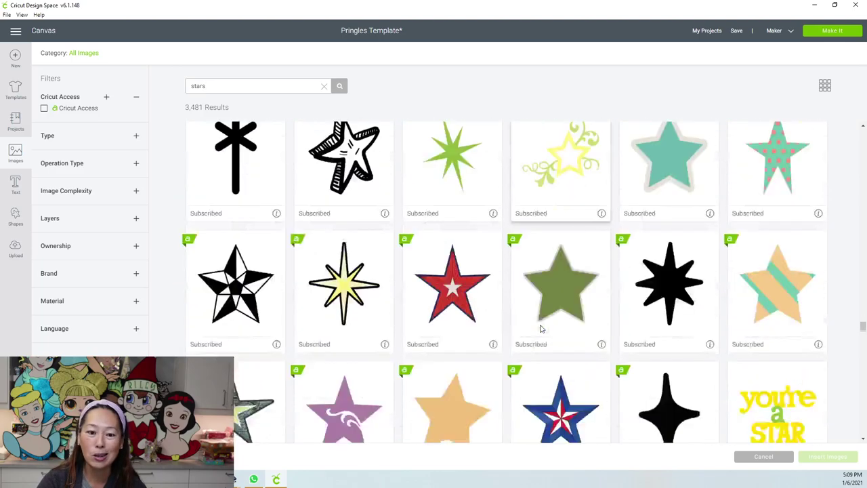
scroll(540, 329, "down", 1)
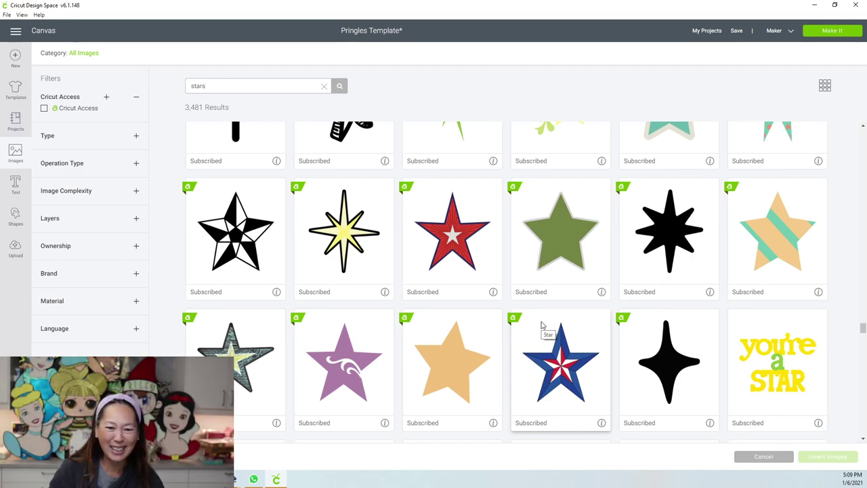
scroll(727, 407, "down", 5)
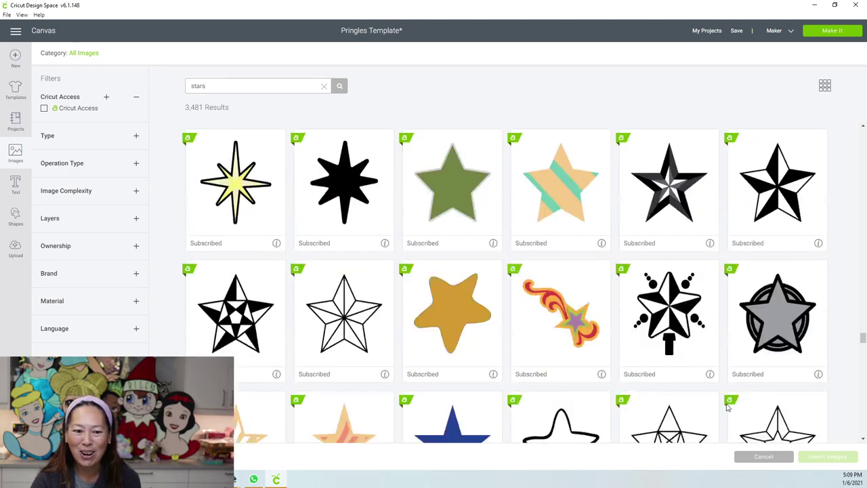
scroll(727, 407, "down", 8)
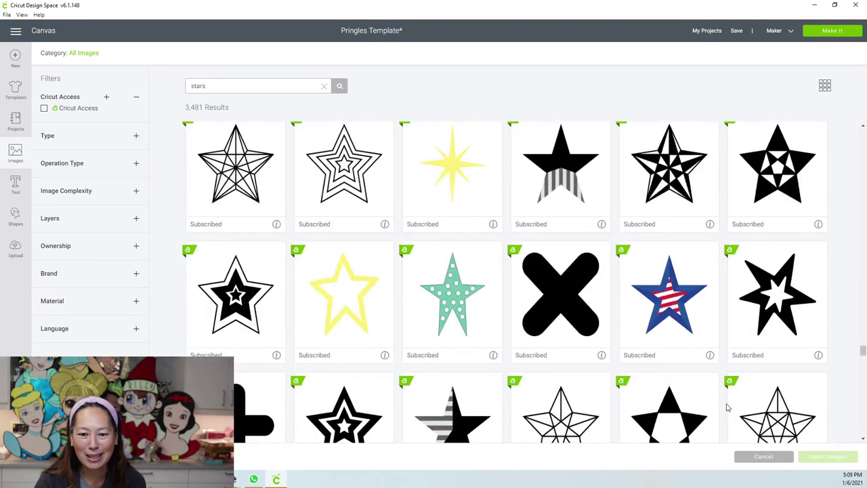
scroll(713, 411, "down", 4)
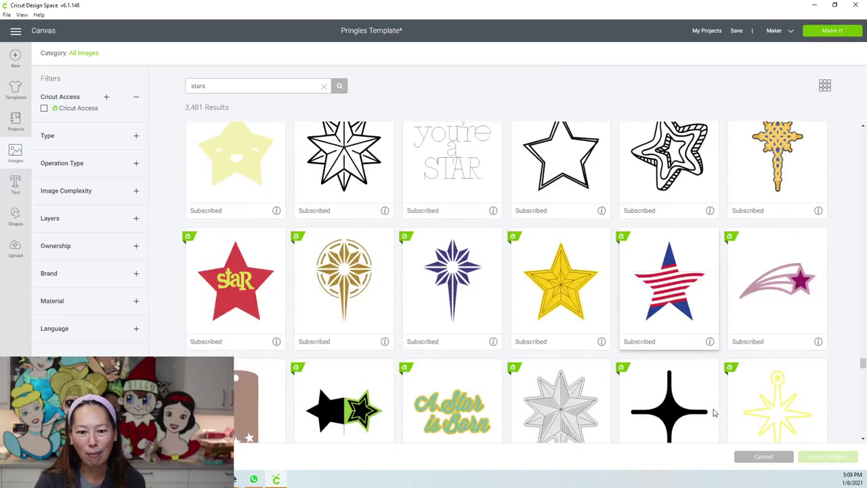
scroll(713, 412, "down", 5)
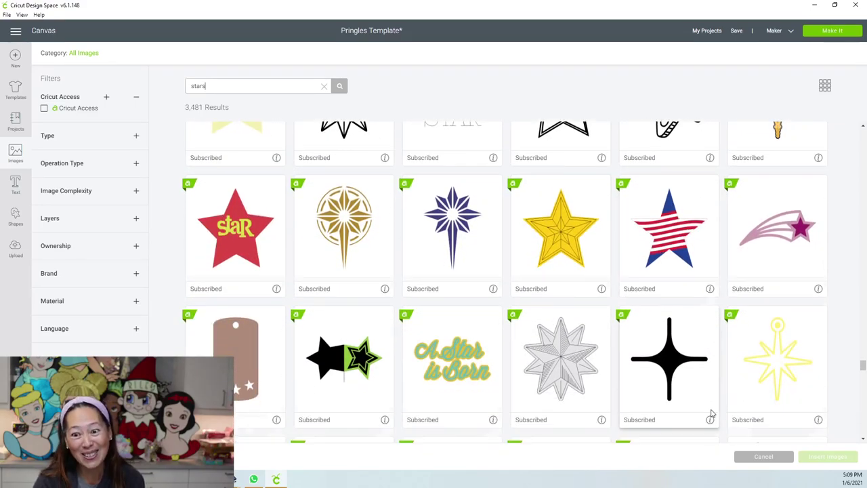
scroll(712, 412, "down", 6)
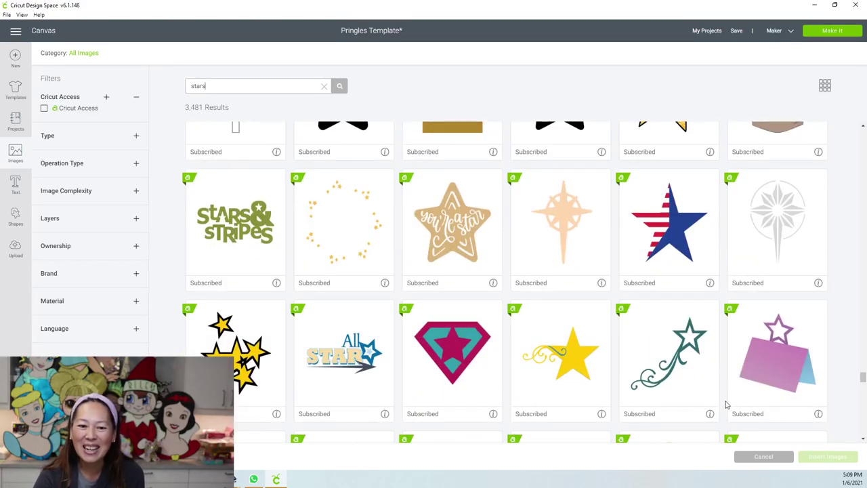
scroll(725, 404, "down", 5)
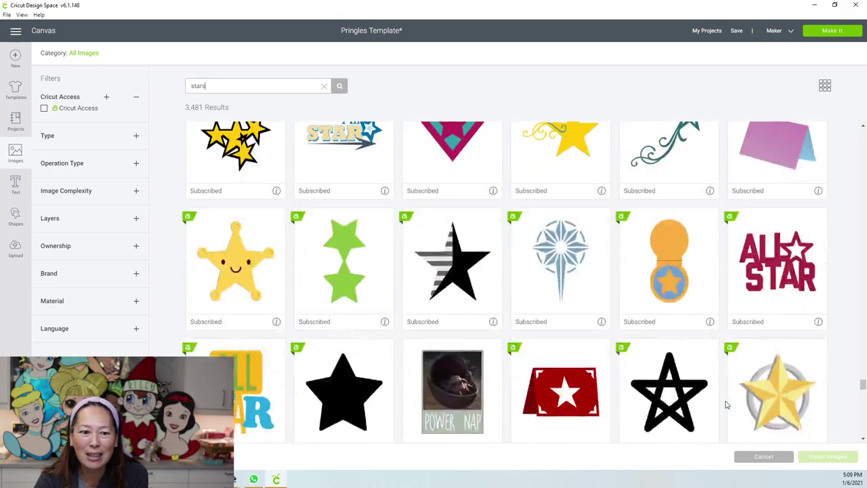
scroll(726, 405, "down", 1)
scroll(725, 404, "down", 9)
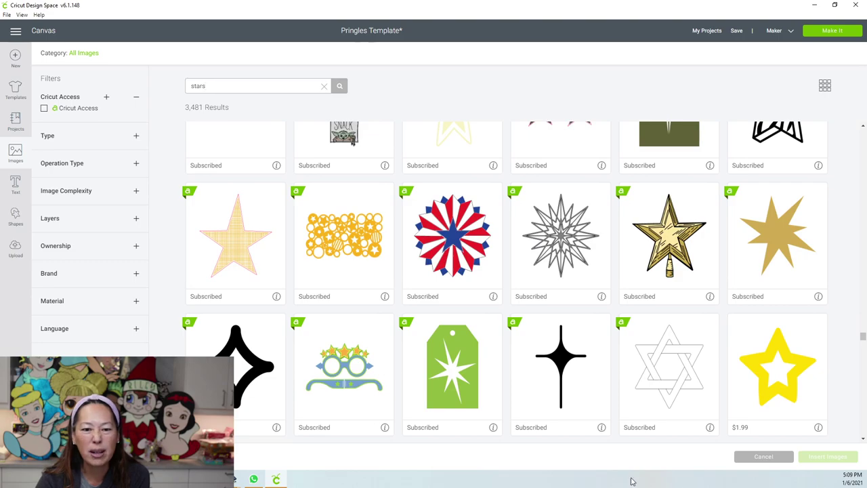
scroll(521, 362, "down", 10)
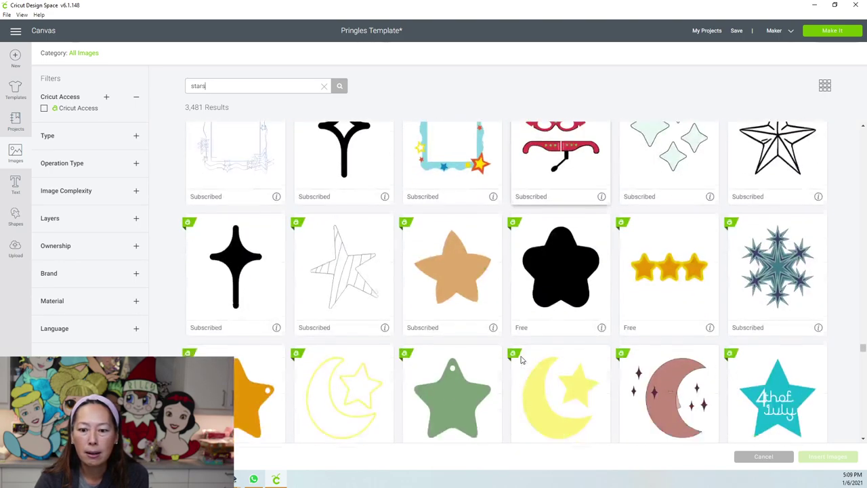
scroll(521, 361, "down", 7)
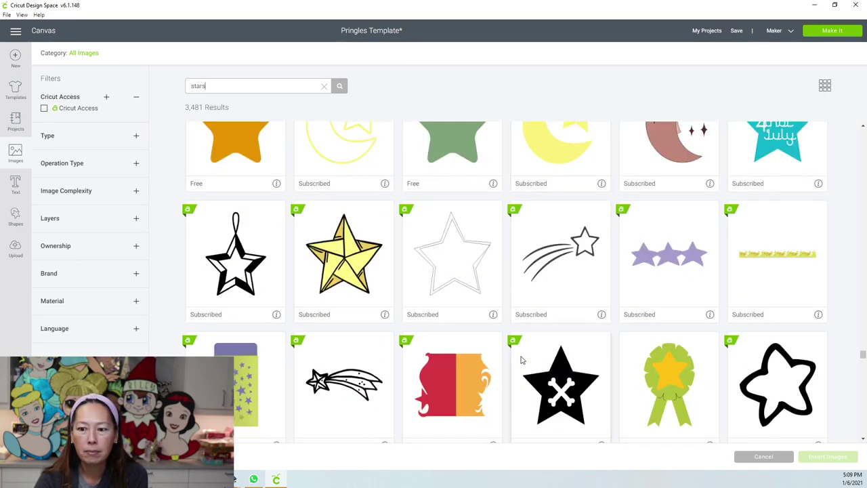
left_click(683, 273)
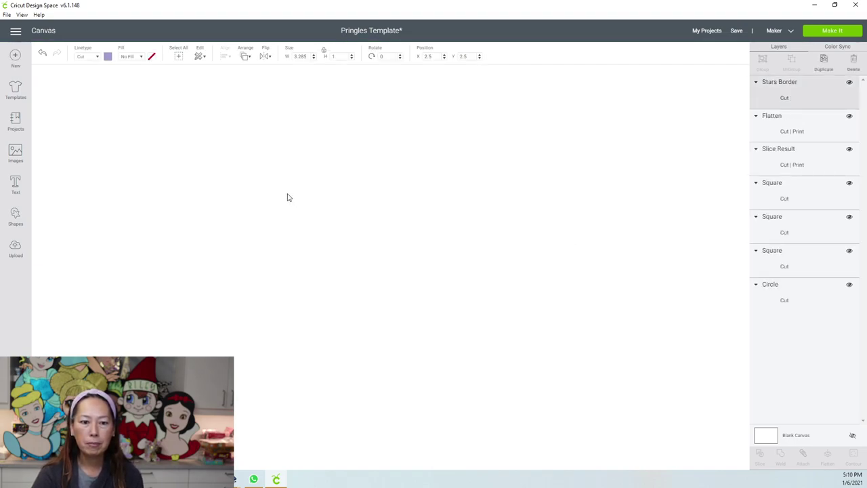
Step: Resize the Stars Border to 1.535 x 0.467 in beside the label and nudge the photo to X 8.877
left_click_drag(197, 178, 447, 220)
left_click_drag(490, 241, 569, 228)
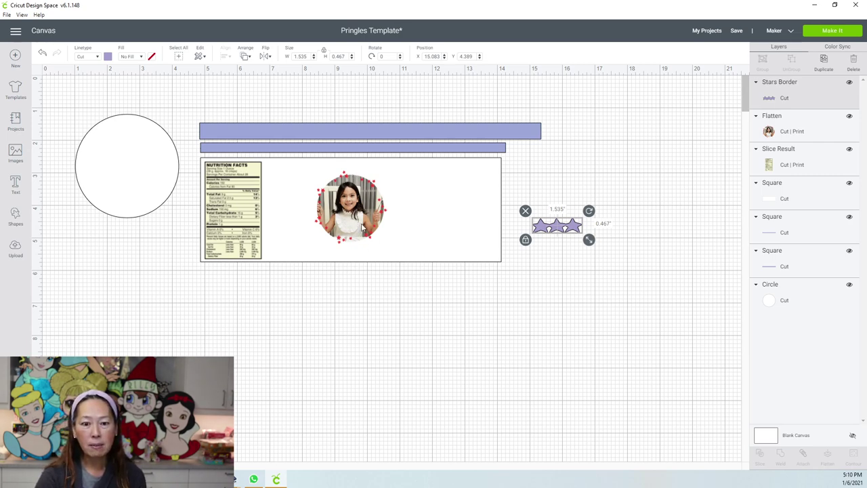
left_click(355, 215)
left_click_drag(355, 216, 370, 215)
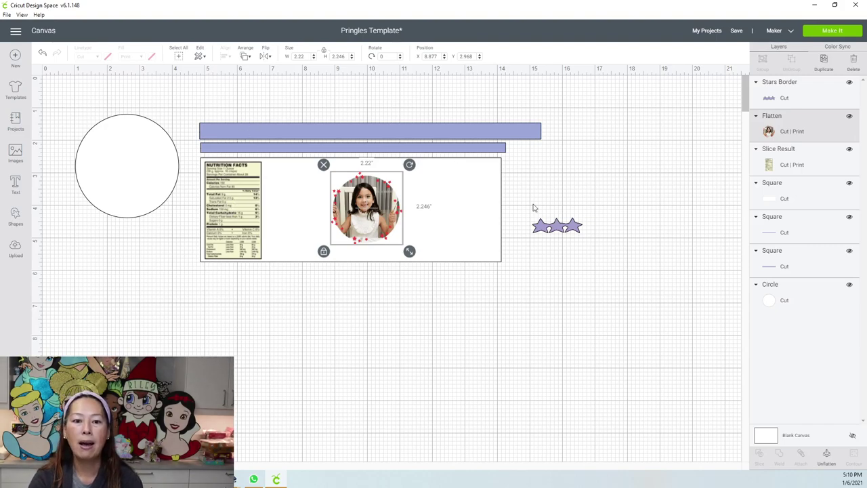
Step: Duplicate the Stars Border into four copies forming star rows left and right of the photo
left_click_drag(547, 229, 317, 207)
left_click(823, 70)
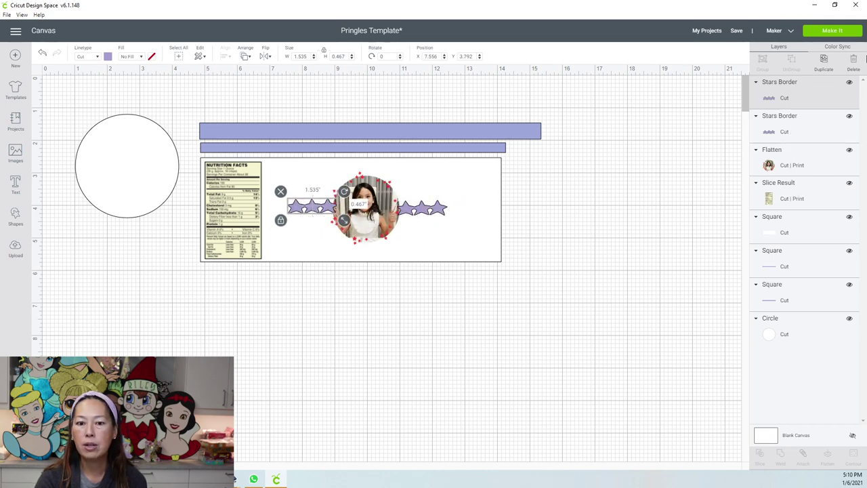
key("ctrl+d")
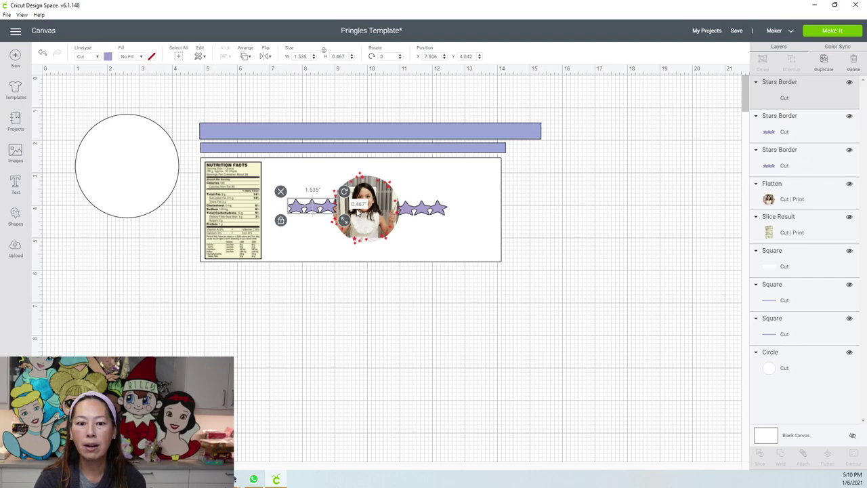
left_click_drag(377, 214, 494, 215)
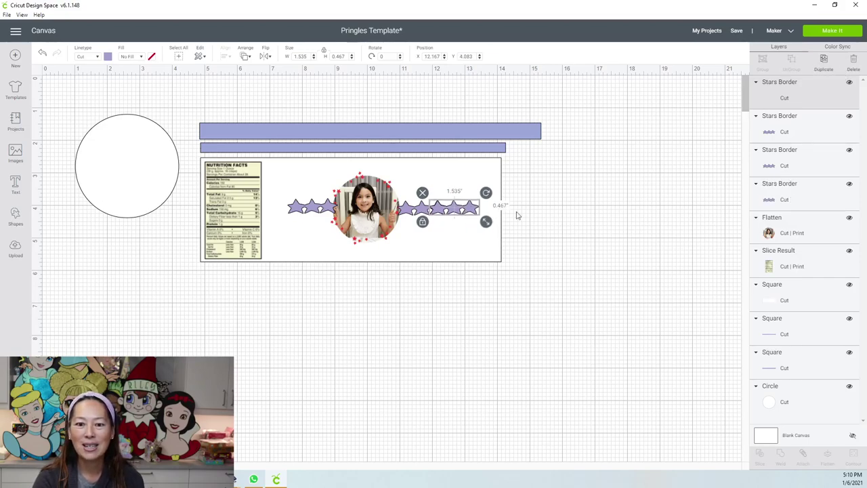
key("ctrl+d")
left_click_drag(455, 218, 291, 211)
Step: Select the nutrition label, star rows and photo together and Flatten them into one 9.25 x 3.2 in layer
left_click(437, 377)
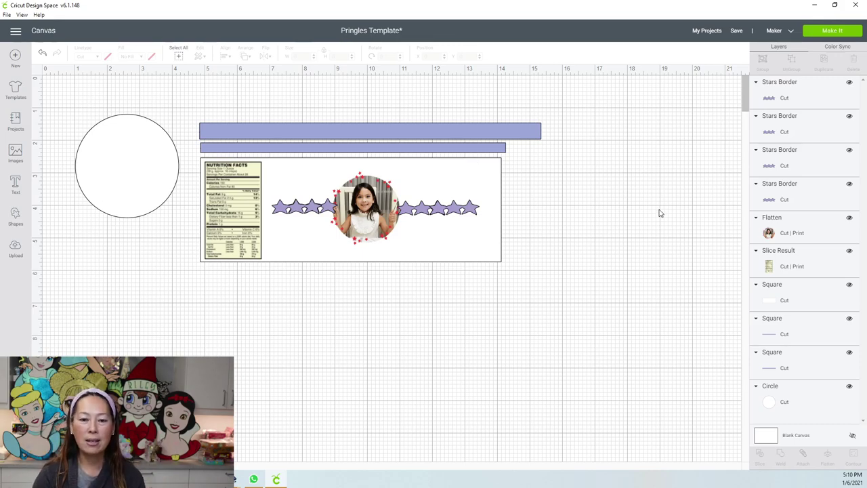
left_click_drag(524, 306, 225, 198)
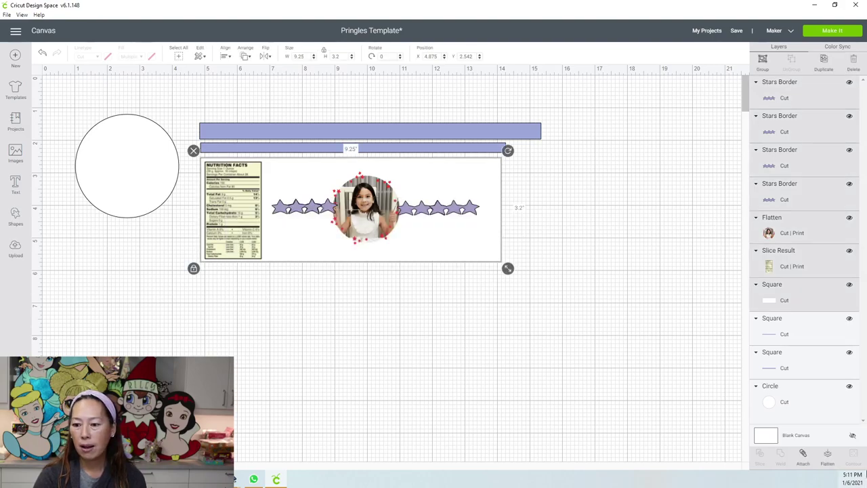
left_click(828, 455)
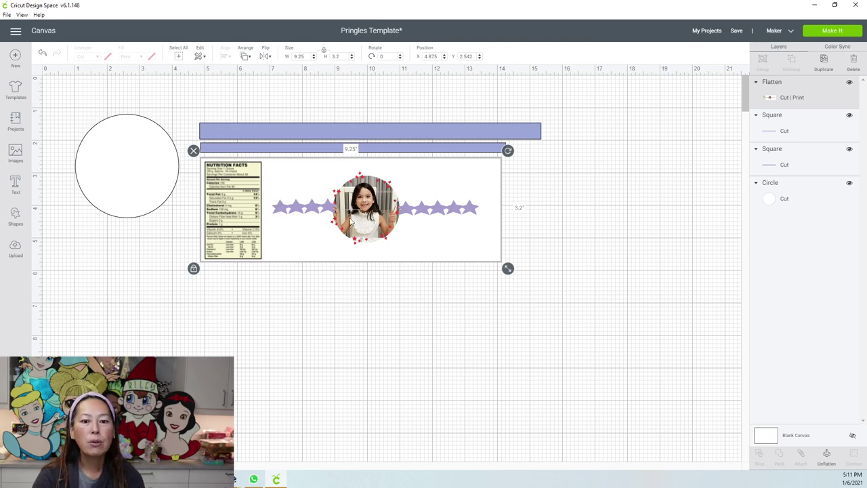
Step: Bring the wide 10.5 x 0.5 in purple strip to the front and set it at the label's top edge
left_click(334, 129)
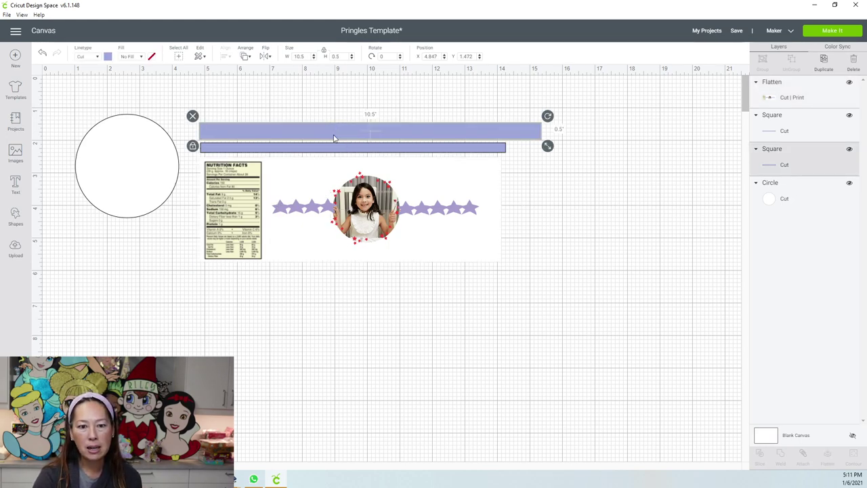
left_click_drag(333, 138, 332, 170)
left_click(246, 57)
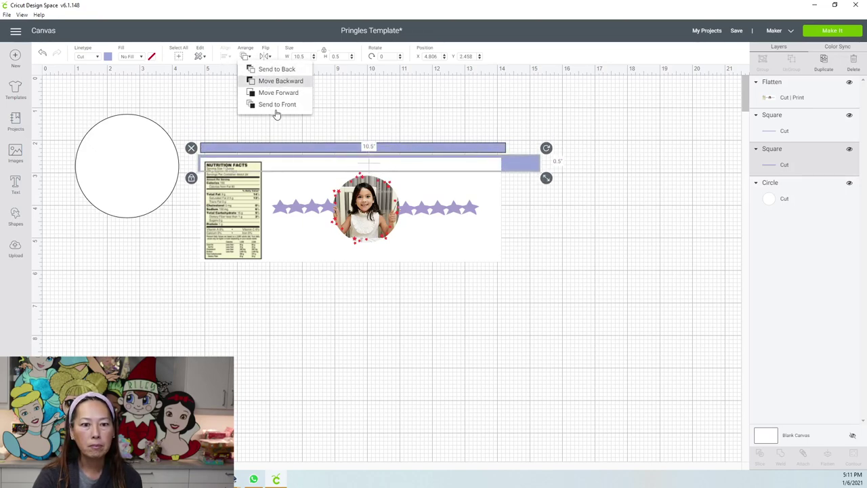
left_click(276, 105)
left_click_drag(430, 170, 456, 113)
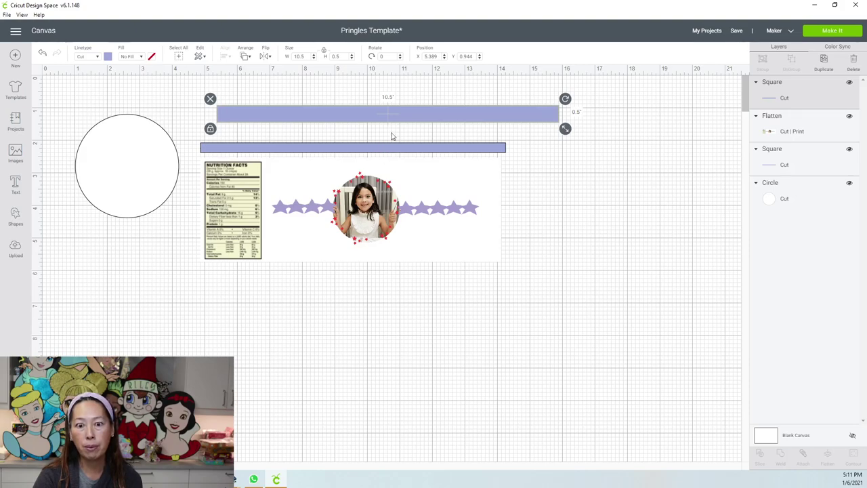
left_click_drag(393, 115, 372, 156)
Step: Move the thin strip well below the label, raise the wide strip above it, and place a text box
left_click_drag(489, 143, 489, 284)
left_click(245, 56)
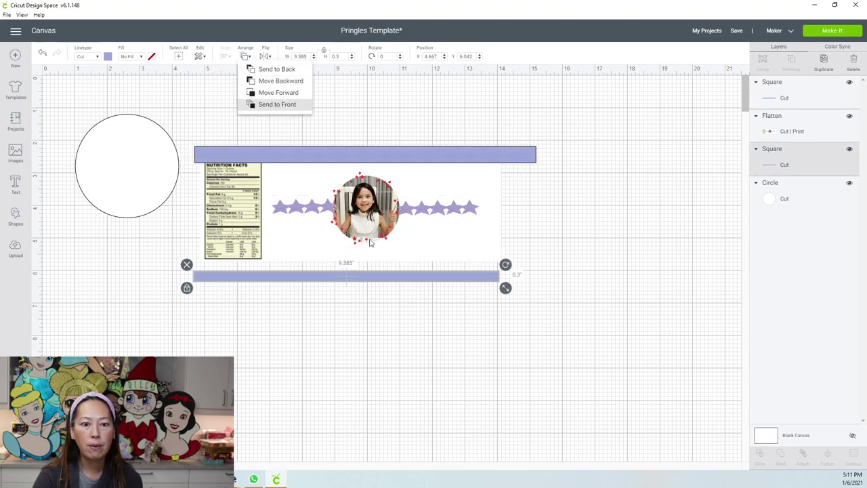
left_click_drag(362, 285, 378, 272)
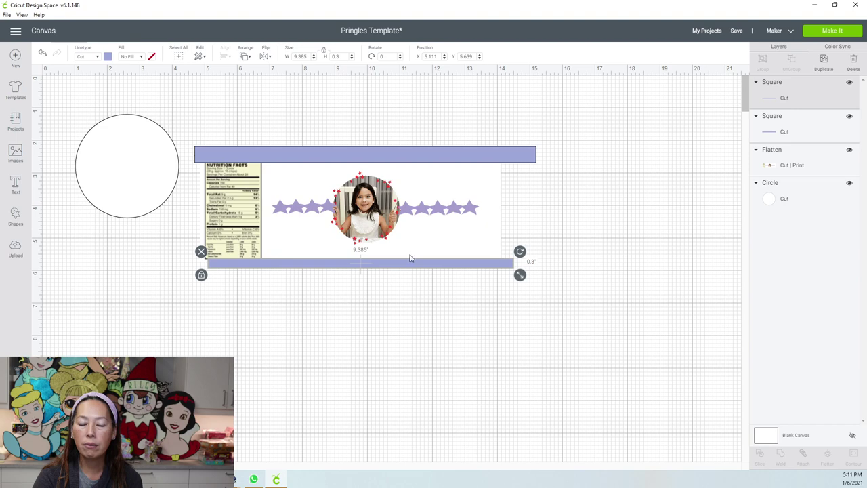
left_click_drag(409, 257, 400, 329)
left_click_drag(379, 153, 383, 119)
left_click(15, 183)
left_click(357, 240)
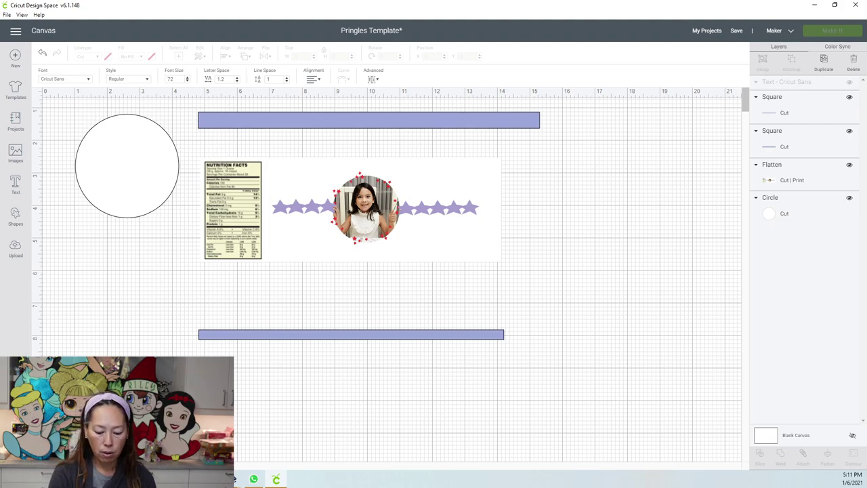
Step: Add 'THANK YOU' text and shrink it to fit above the round photo
type("THANK YOU")
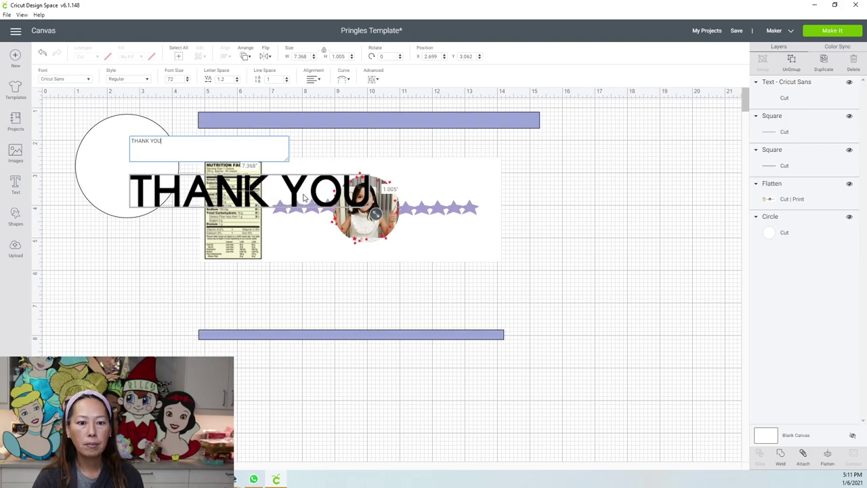
left_click_drag(320, 188, 453, 194)
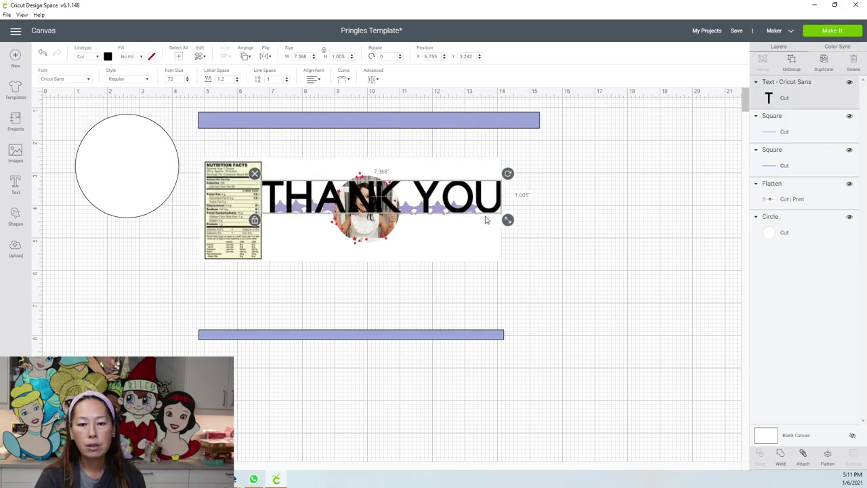
left_click_drag(508, 220, 404, 174)
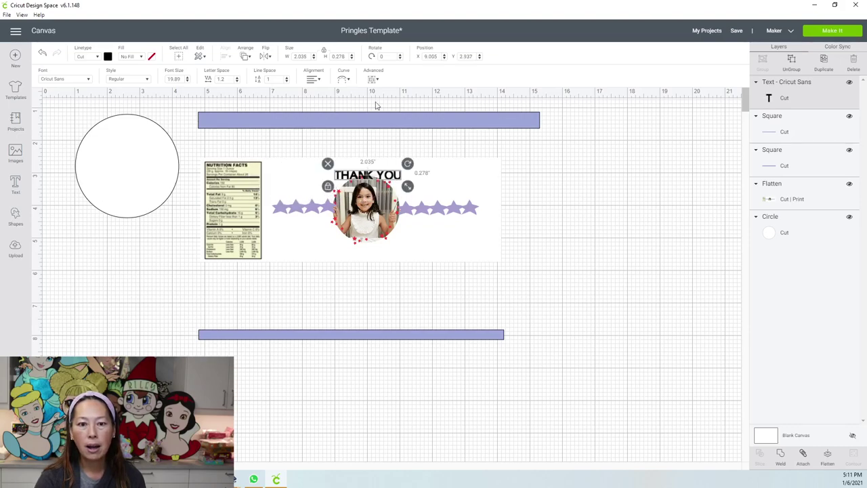
Step: Curve THANK YOU with the Curve diameter so it arcs over the photo at about 2.072 in wide
left_click(343, 80)
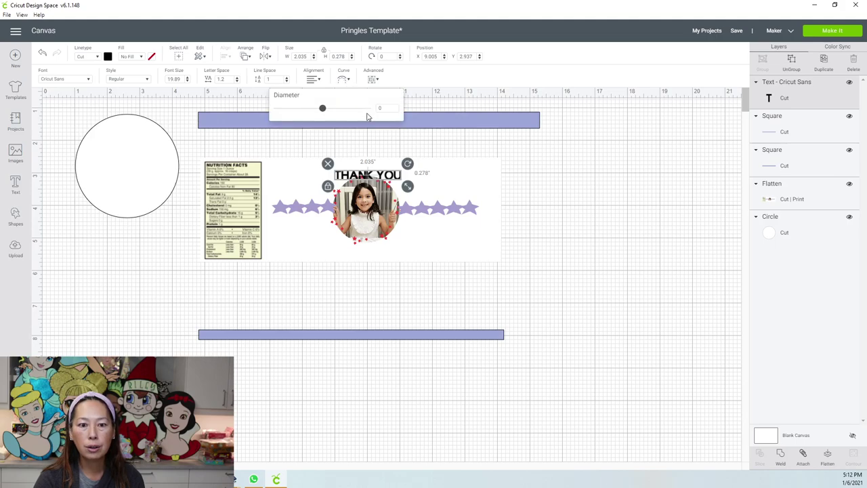
left_click_drag(326, 112, 356, 118)
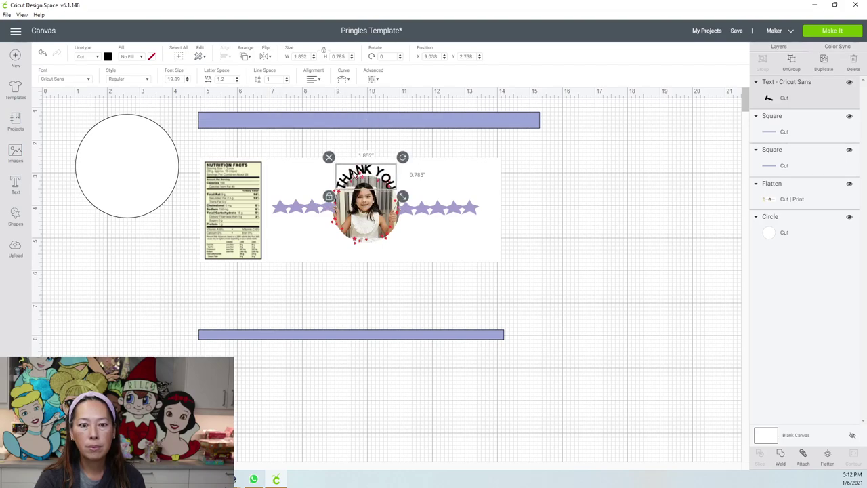
double_click(370, 174)
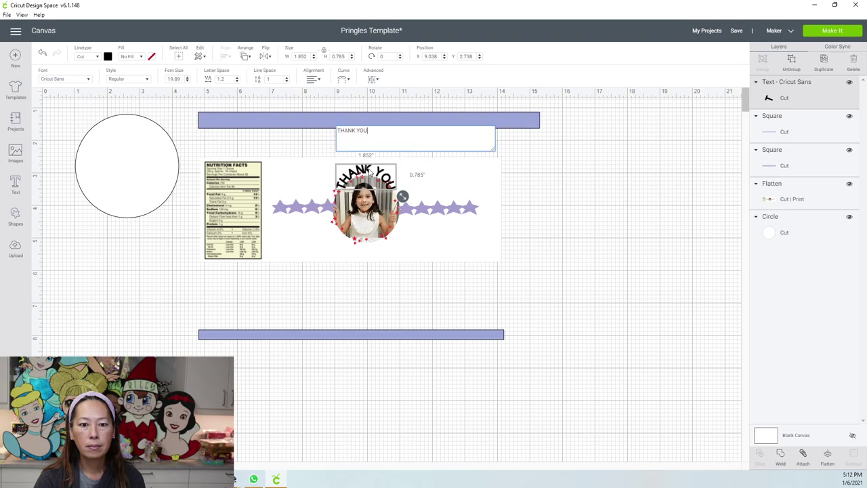
left_click(344, 80)
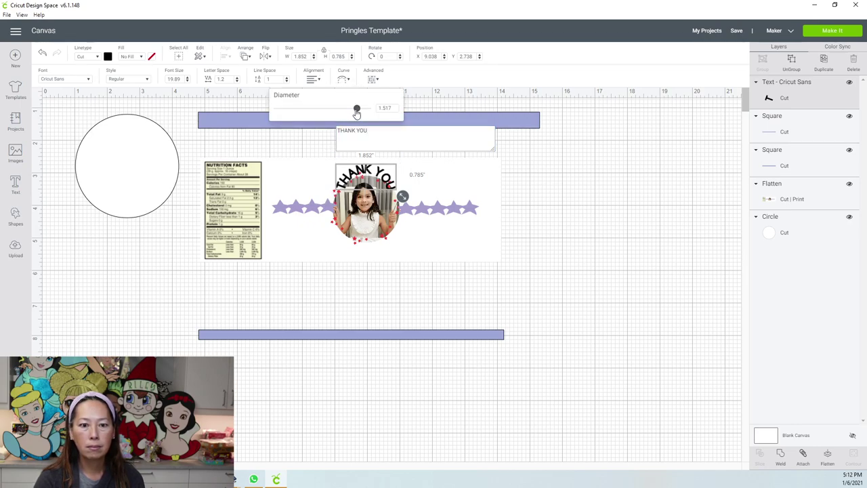
left_click_drag(357, 112, 352, 113)
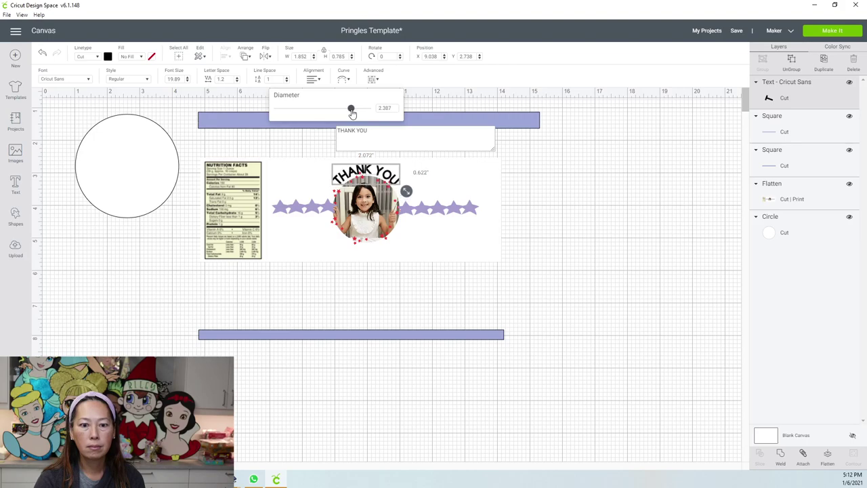
left_click(306, 261)
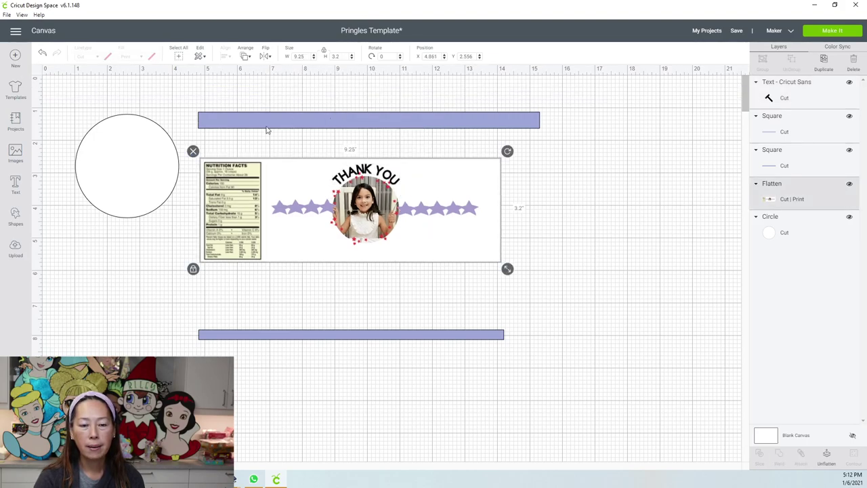
Step: Add 'FOR COMING' text below the photo, shrunk to about 2.5 in wide
left_click(15, 183)
left_click(333, 267)
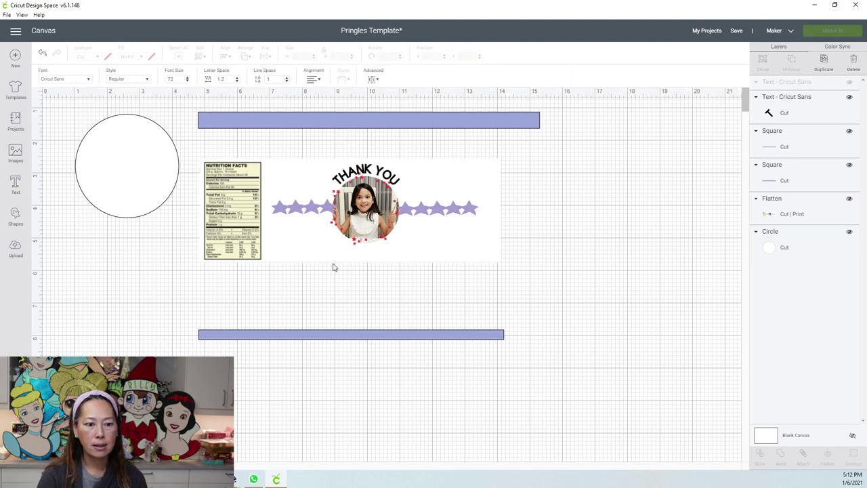
type("FOR COMING")
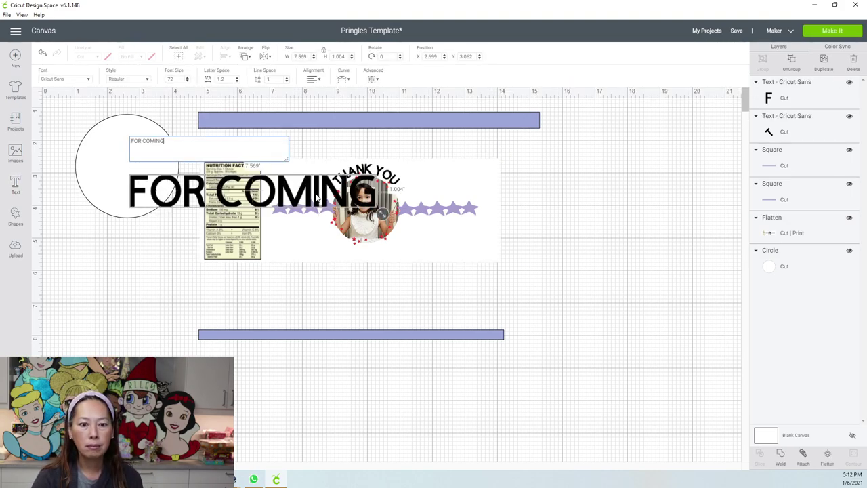
left_click_drag(318, 196, 468, 263)
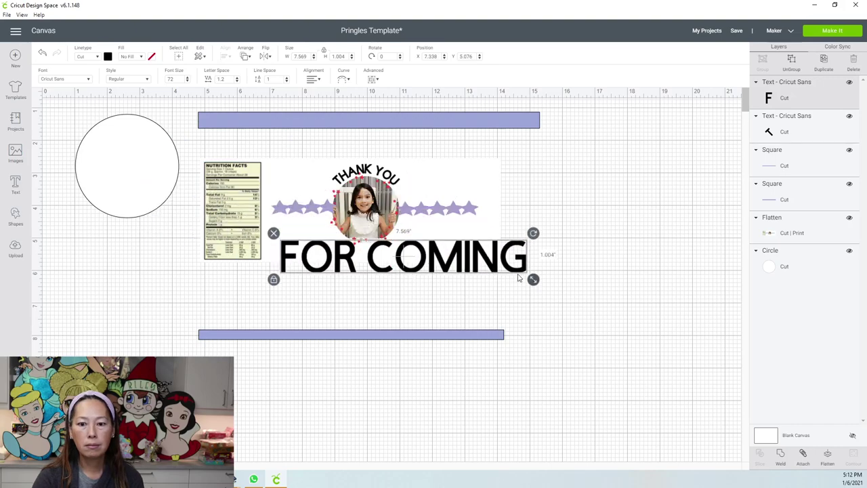
left_click_drag(518, 276, 393, 256)
Step: Curve FOR COMING downward with a negative diameter, center it under the photo, and select both text layers
left_click(344, 80)
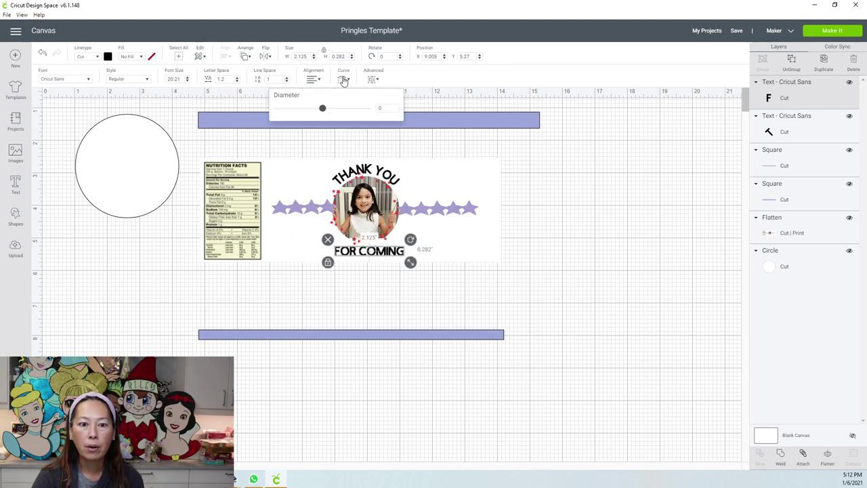
left_click_drag(324, 109, 300, 116)
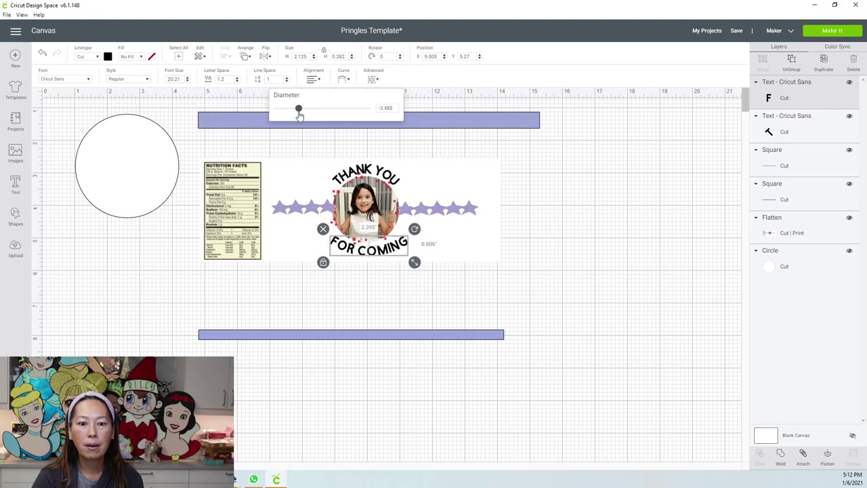
left_click_drag(393, 251, 388, 248)
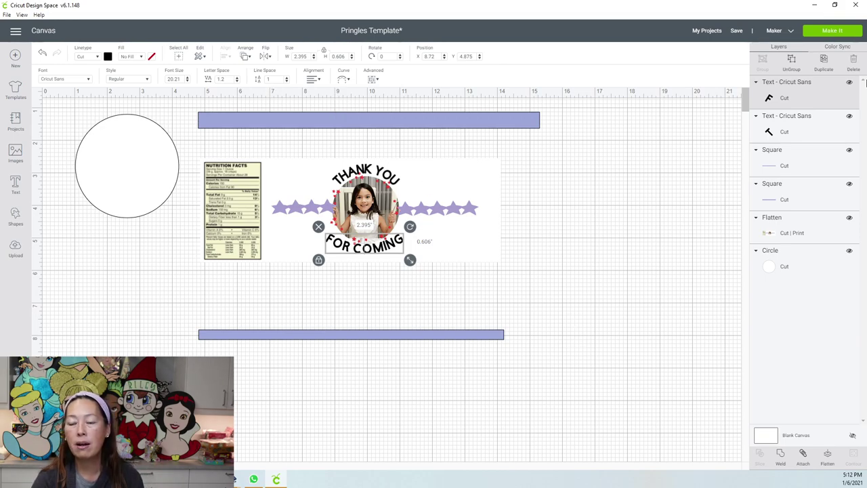
left_click(781, 132, "shift")
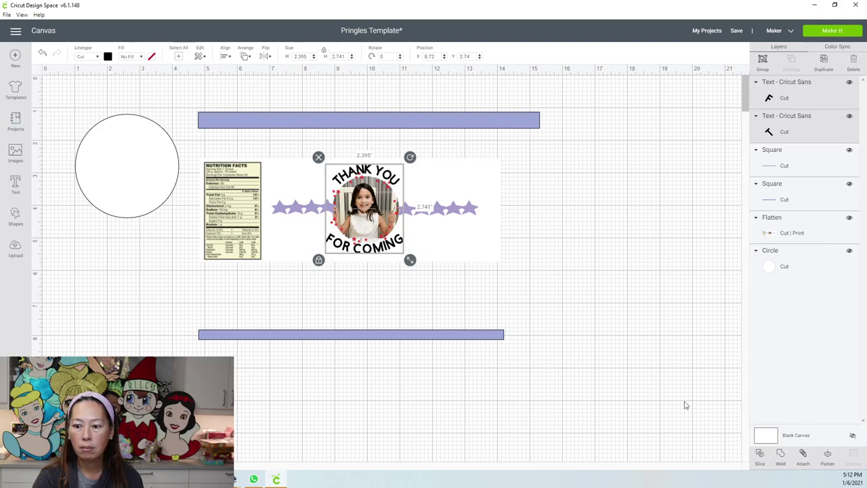
Step: Ungroup the curved THANK YOU text into separate letters
left_click(540, 254)
left_click(370, 176)
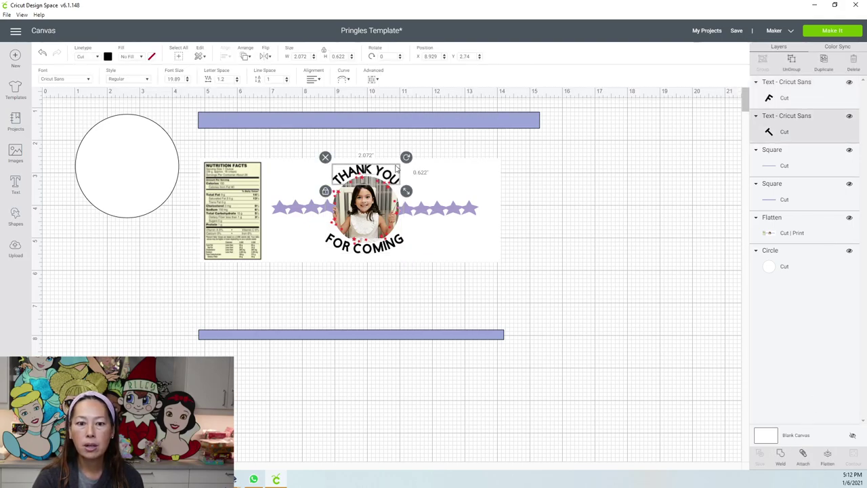
left_click(792, 61)
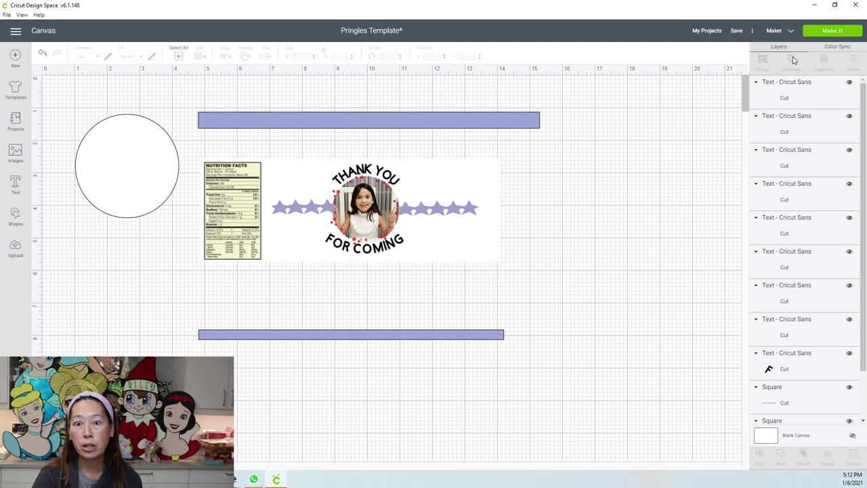
Step: Loosen the FOR COMING curve slightly with the Diameter slider, then split it into letters
left_click(393, 250)
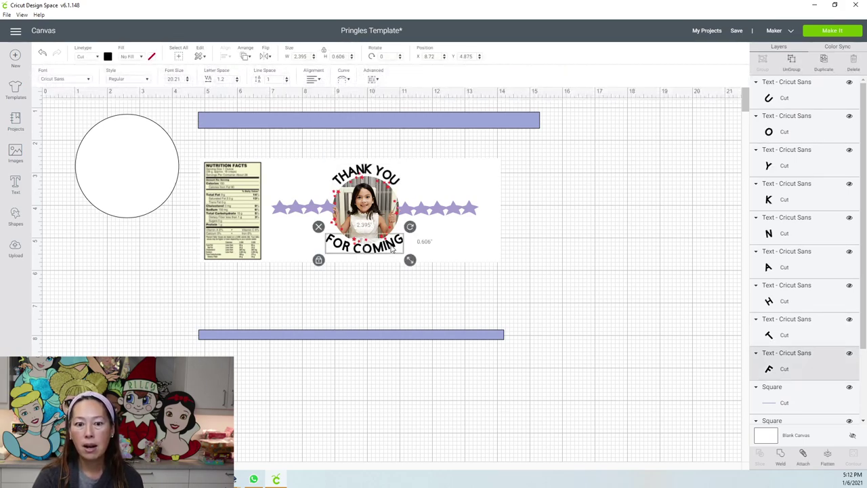
left_click(344, 81)
left_click_drag(299, 110, 296, 113)
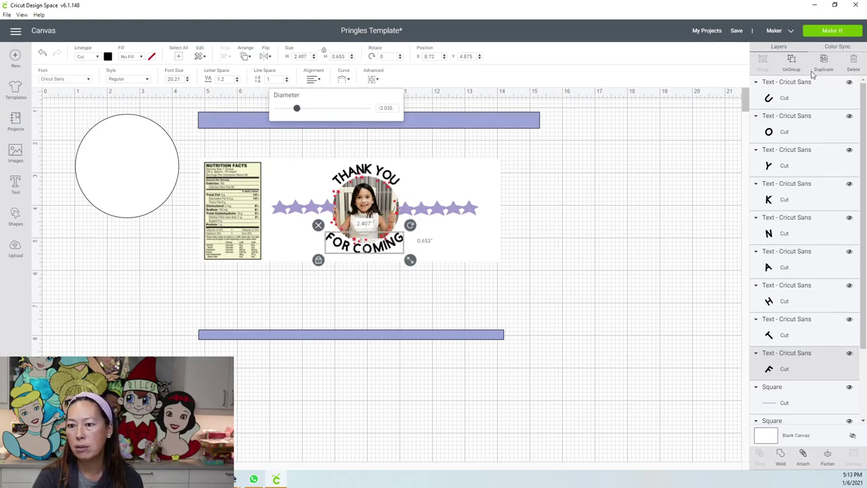
left_click(791, 64)
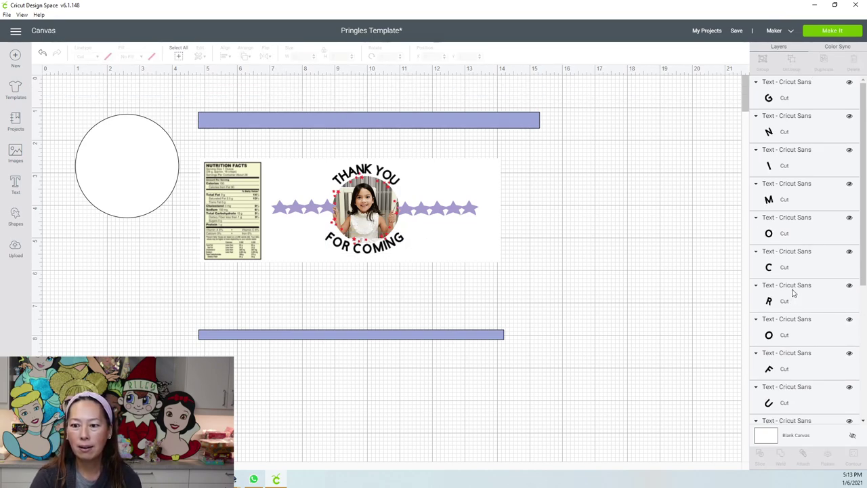
Step: Select the K, A and O letter layers in the Layers panel
scroll(793, 292, "down", 5)
scroll(792, 292, "down", 1)
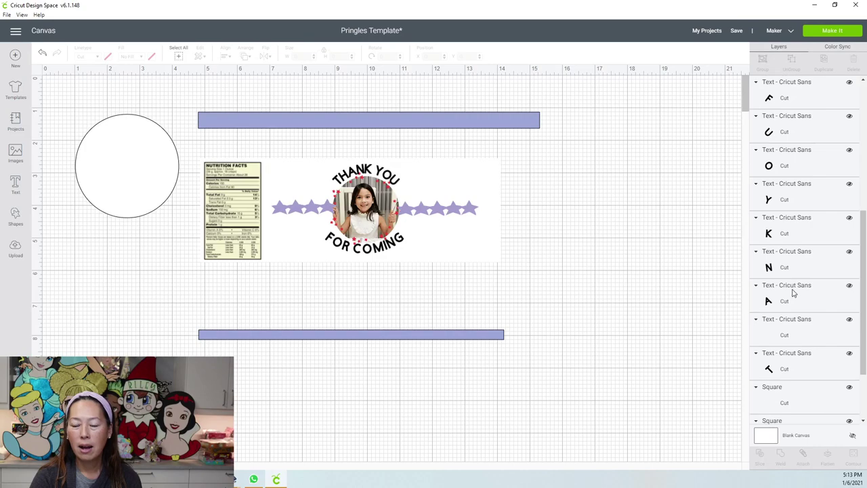
left_click(777, 368)
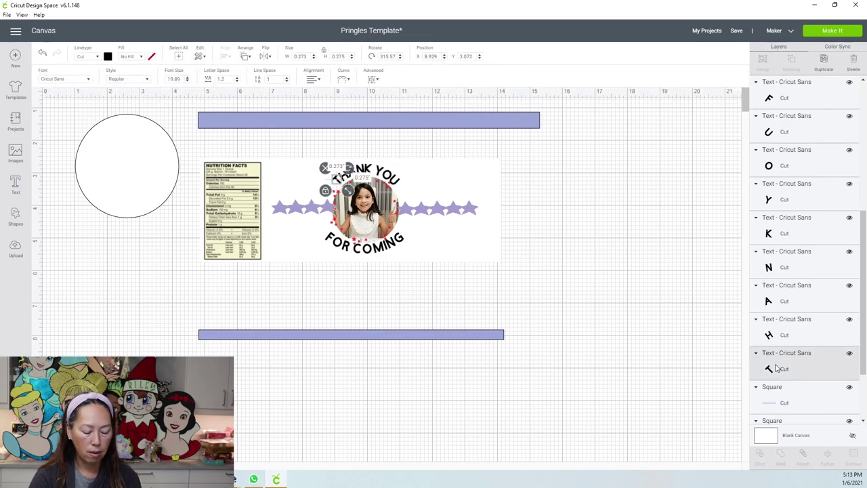
left_click(786, 224, "shift")
left_click(786, 101, "shift")
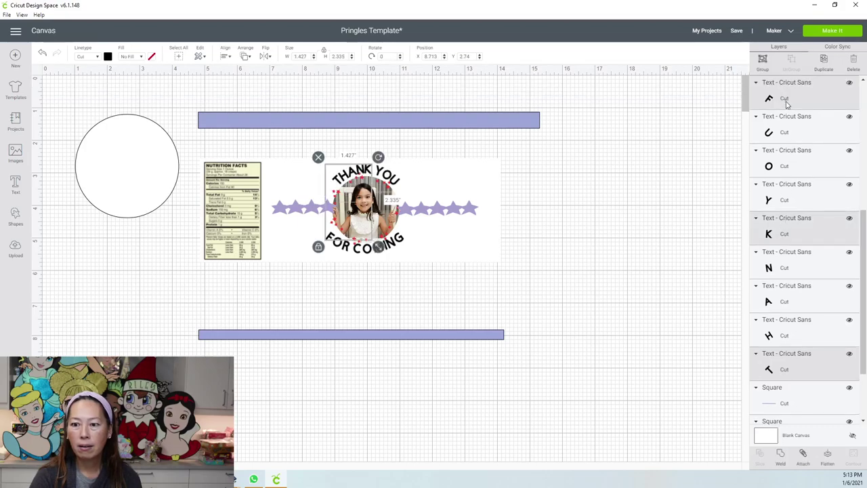
scroll(788, 128, "up", 3)
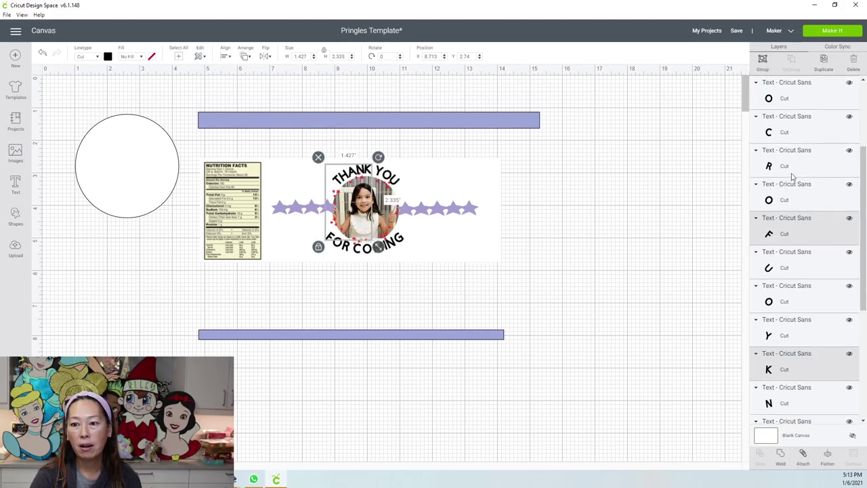
left_click(783, 98, "shift")
scroll(783, 107, "up", 3)
Step: Add the G letter and turn the K, A, O and G letters purple
left_click(778, 100, "shift")
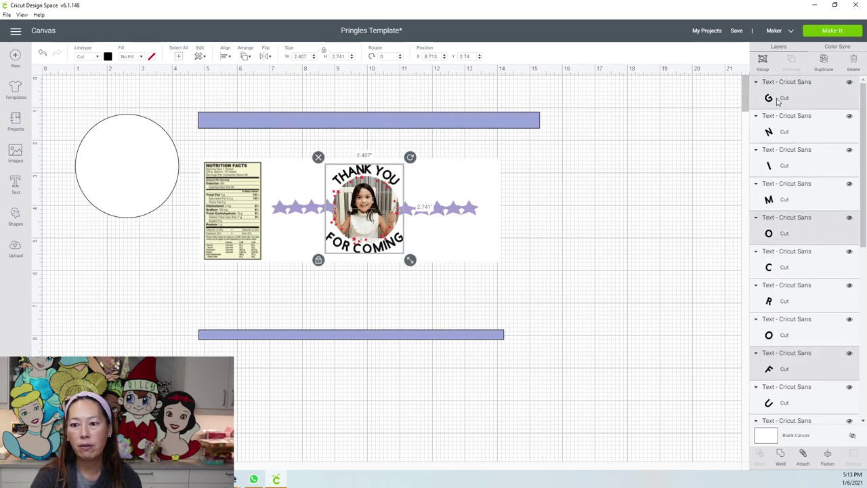
left_click(107, 57)
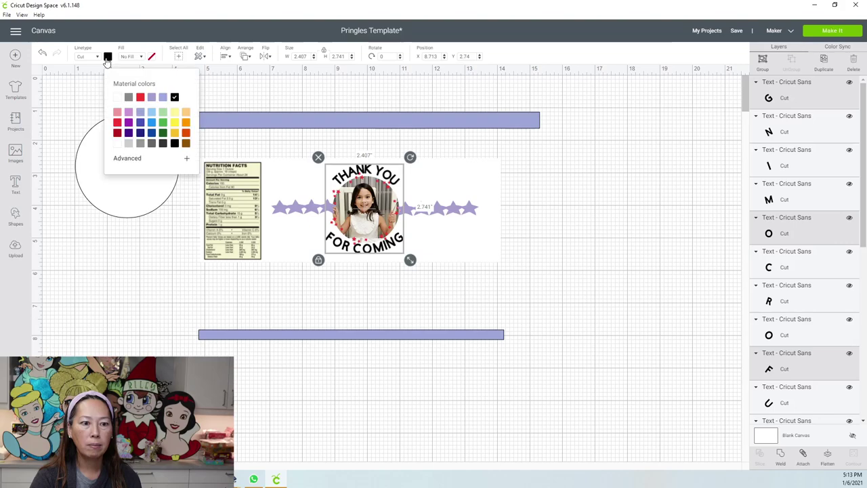
left_click(128, 123)
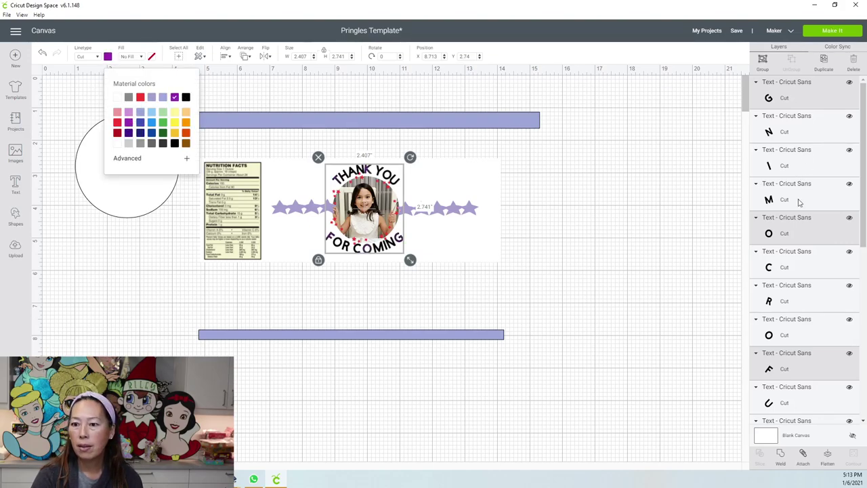
Step: Select the H, Y, O and M letter layers for the next color
scroll(789, 366, "down", 5)
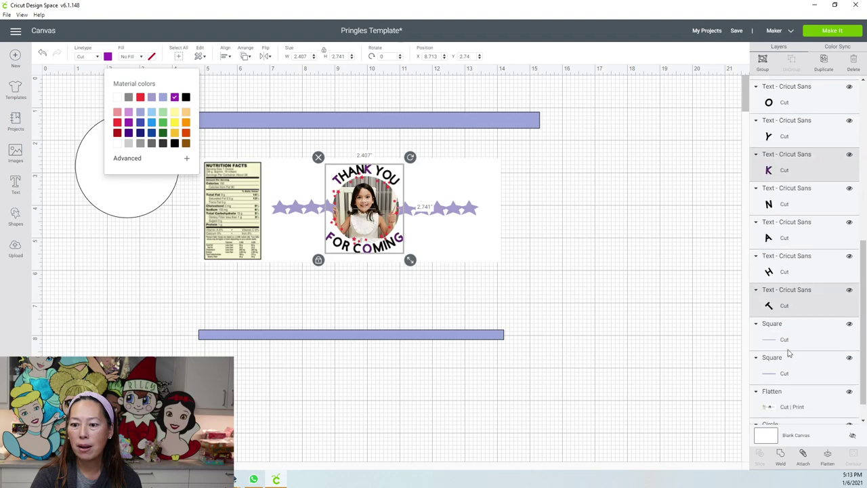
scroll(790, 353, "down", 1)
left_click(772, 236)
scroll(775, 246, "up", 3)
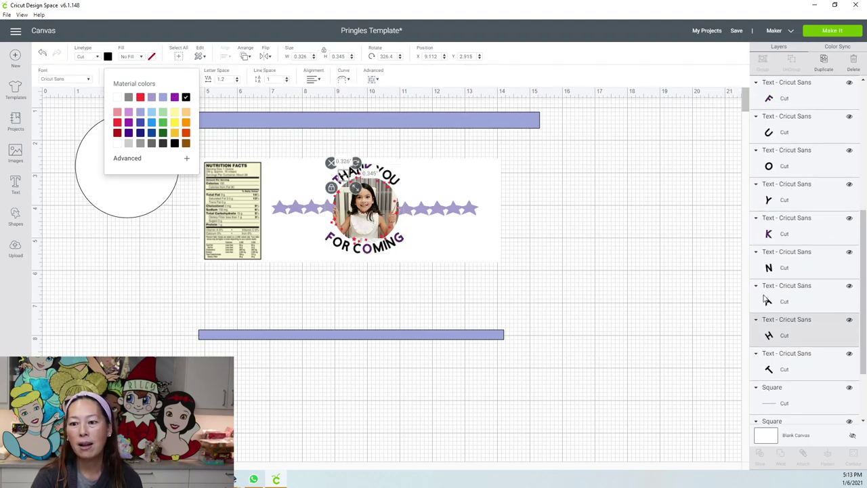
left_click(784, 201, "shift")
scroll(781, 203, "up", 3)
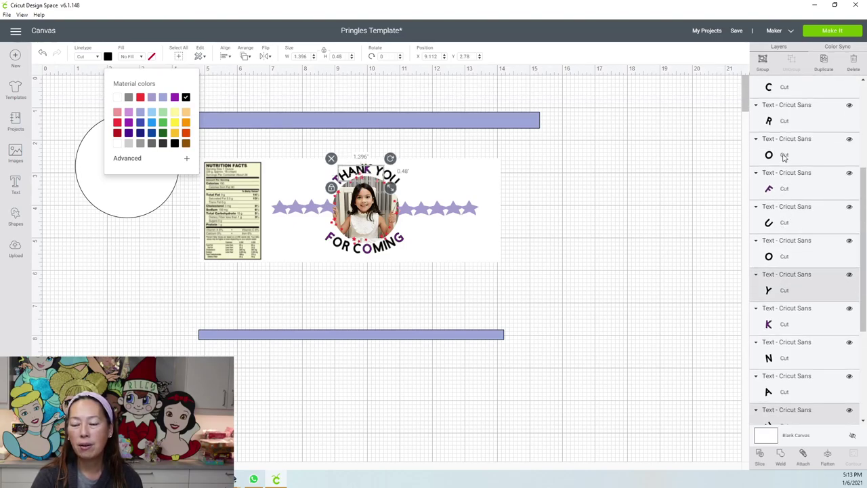
left_click(784, 157, "shift")
scroll(784, 157, "up", 3)
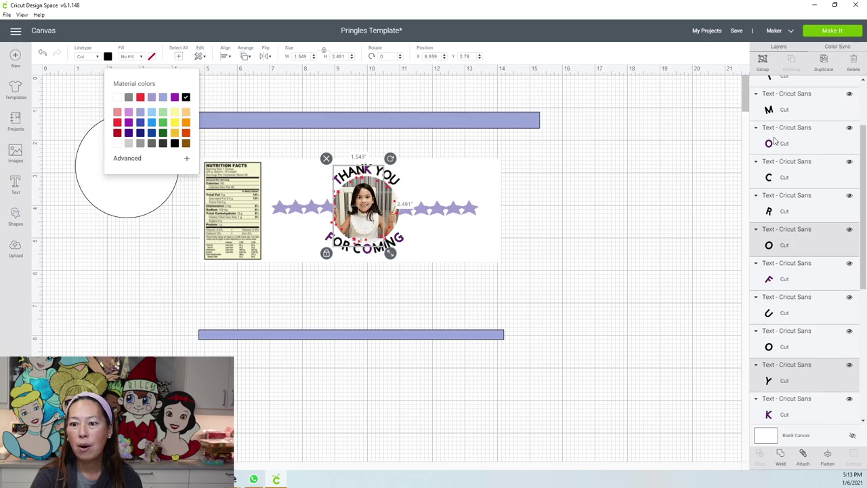
left_click(773, 112, "shift")
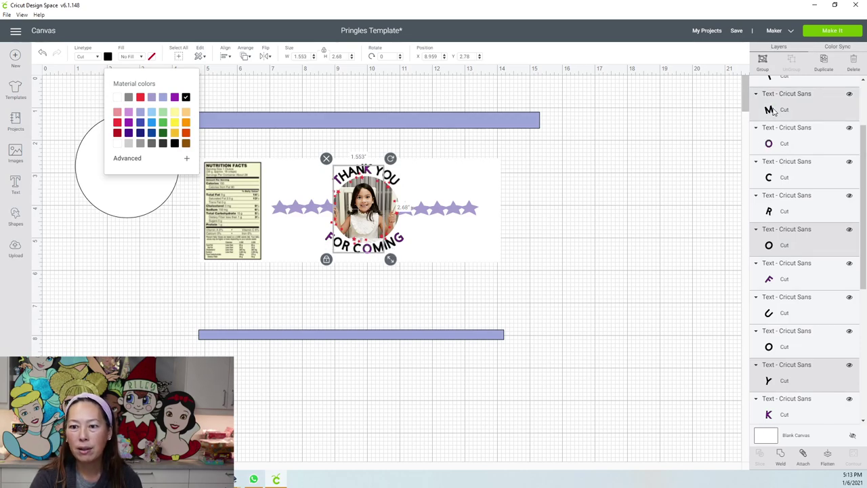
scroll(776, 121, "up", 3)
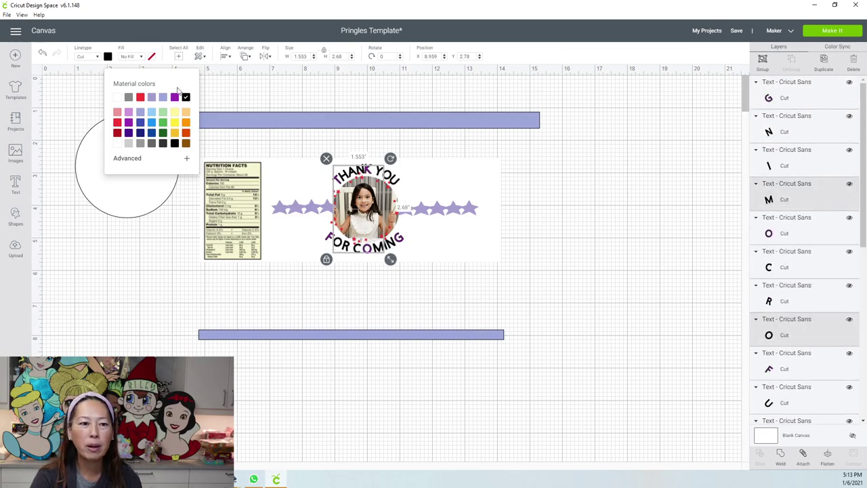
Step: Make the H, Y, O, M letters blue, then the O, R and I letters orange
left_click(151, 123)
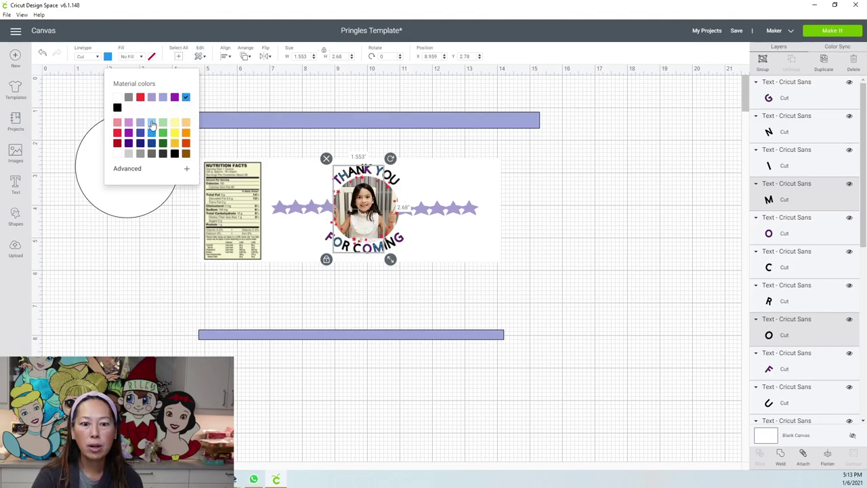
scroll(784, 351, "down", 6)
scroll(784, 351, "down", 1)
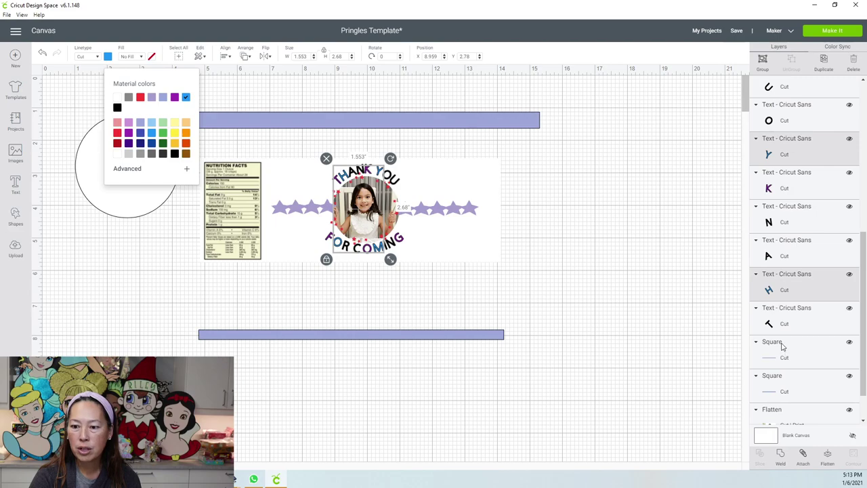
left_click(785, 252)
scroll(785, 252, "up", 3)
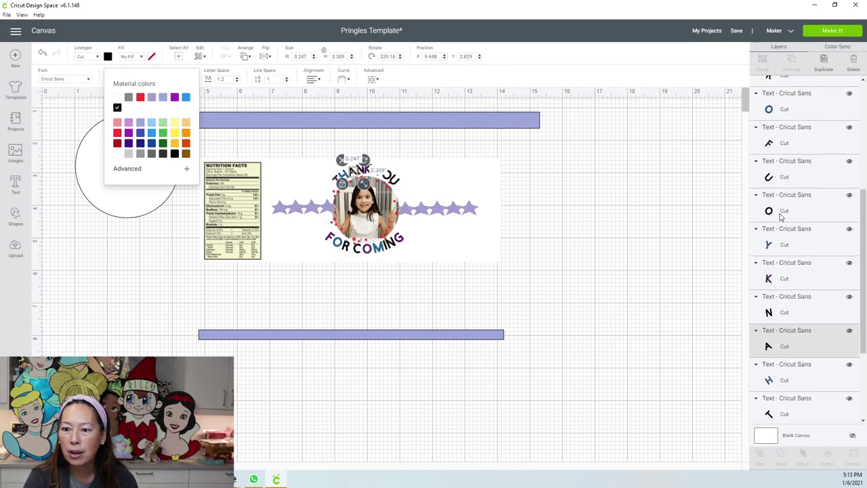
left_click(781, 214)
left_click(781, 168, "shift")
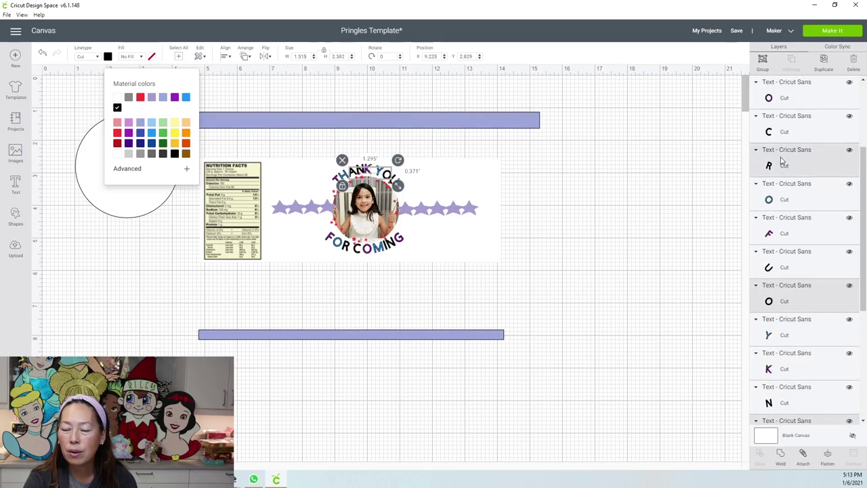
left_click(784, 130, "shift")
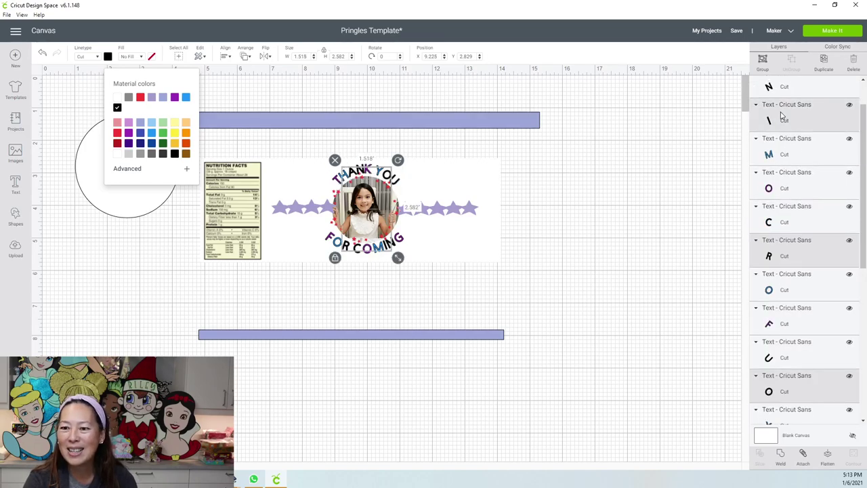
left_click(186, 133)
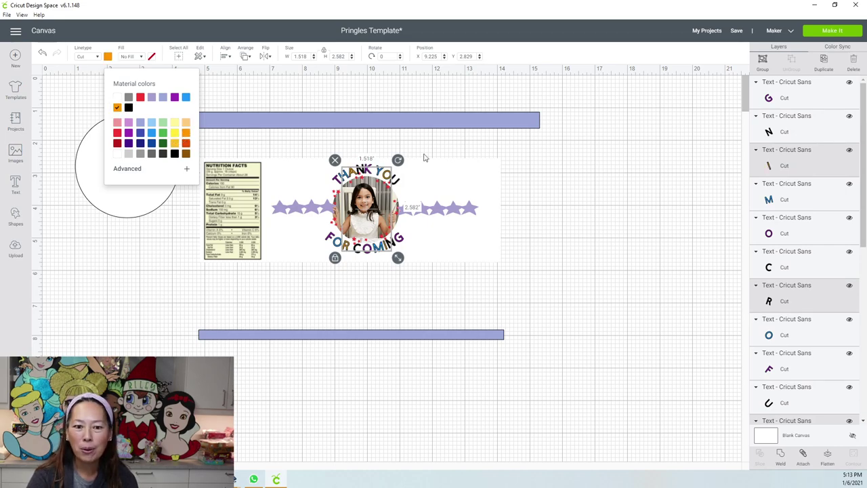
Step: Color the N, U, C and second N letters red
scroll(803, 332, "down", 3)
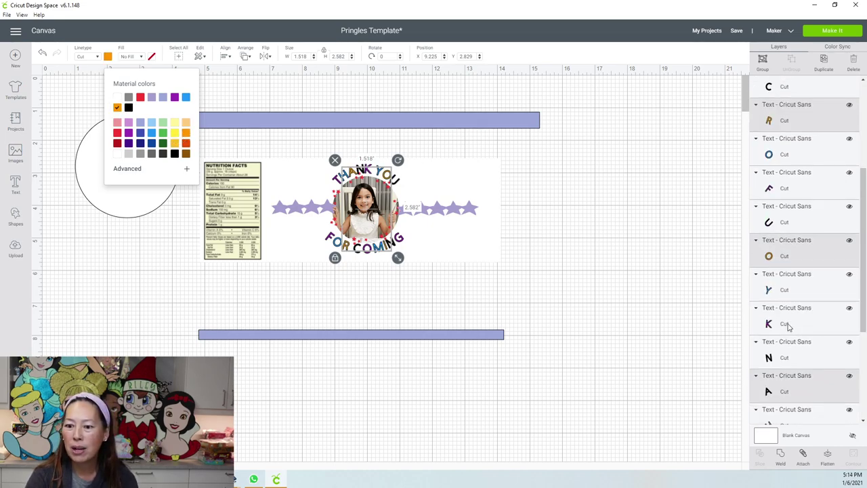
left_click(783, 358)
scroll(780, 336, "up", 2)
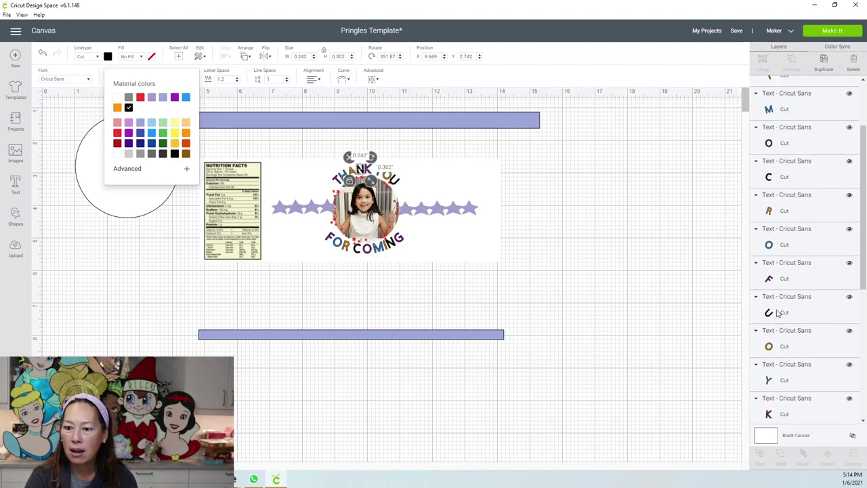
left_click(778, 313, "shift")
scroll(779, 298, "up", 2)
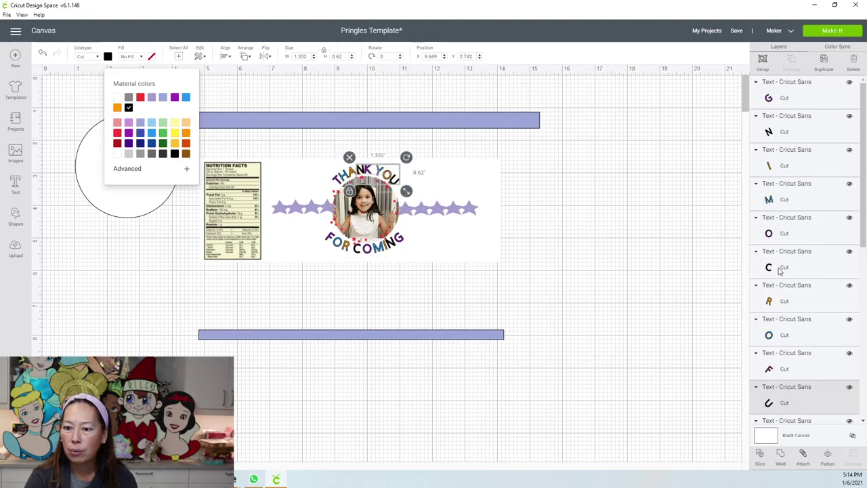
left_click(781, 268, "shift")
left_click(778, 132, "shift")
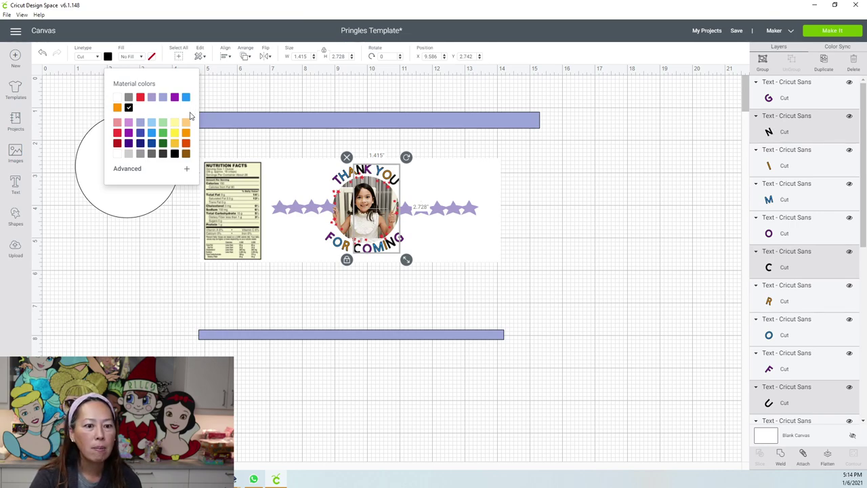
left_click(116, 132)
left_click(583, 230)
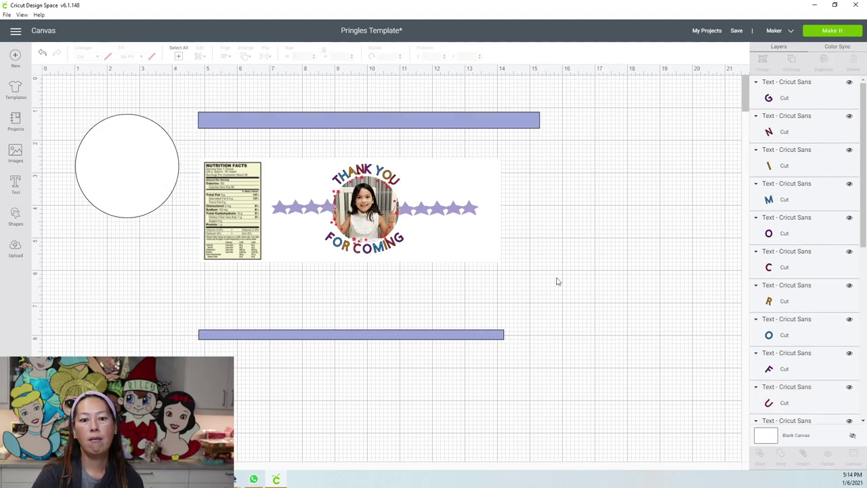
left_click_drag(547, 295, 217, 152)
left_click_drag(588, 302, 588, 303)
left_click_drag(507, 269, 507, 270)
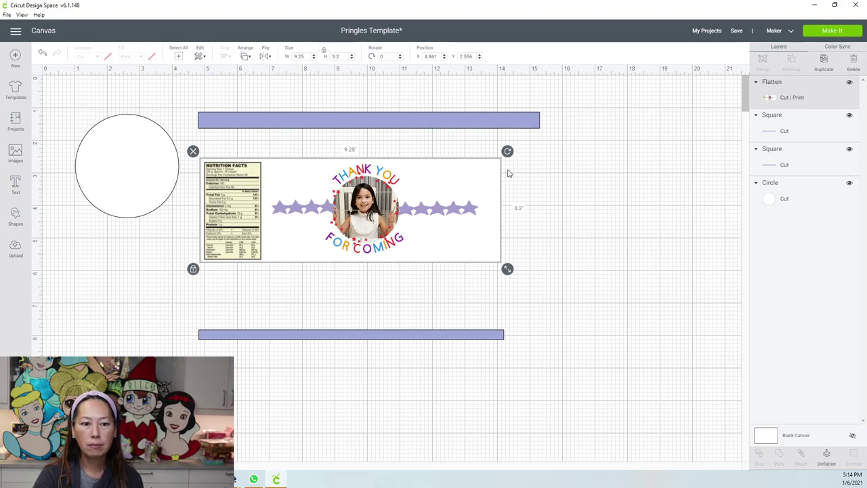
Step: Send the design to Make It and set project copies to 6
left_click(832, 30)
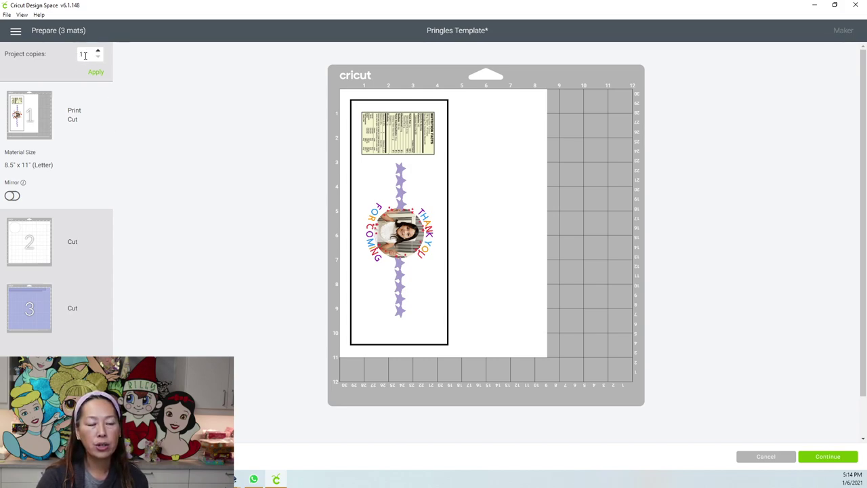
left_click_drag(86, 54, 76, 57)
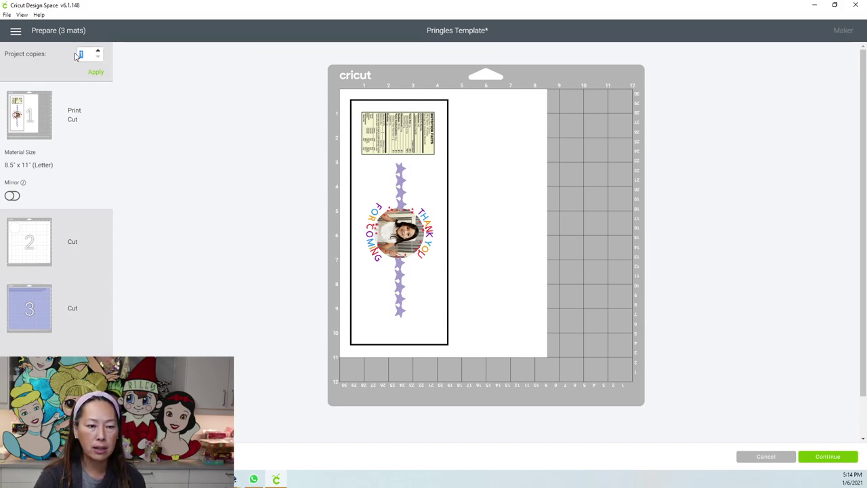
type("6")
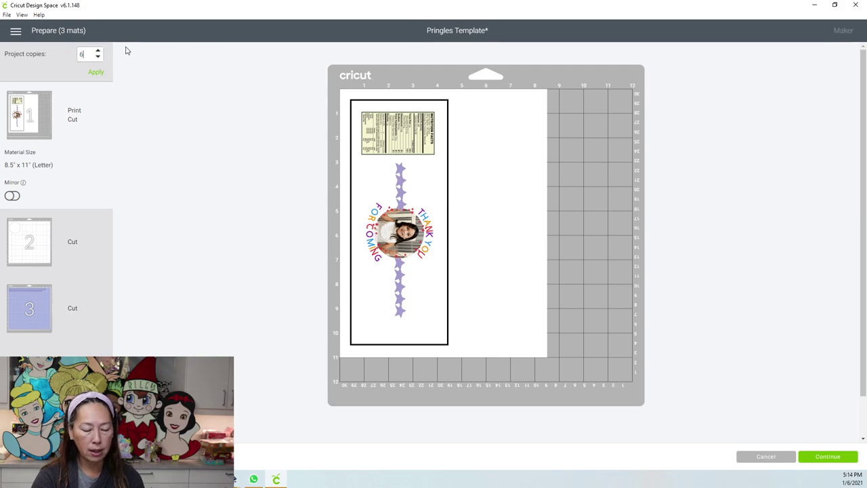
left_click(96, 72)
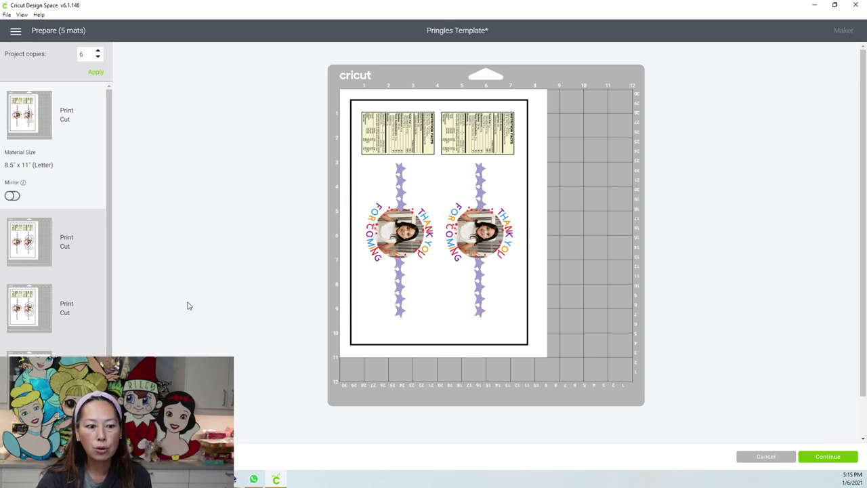
Step: Review the mats holding the six lid circles and the purple strips
scroll(57, 312, "down", 1)
left_click(34, 338)
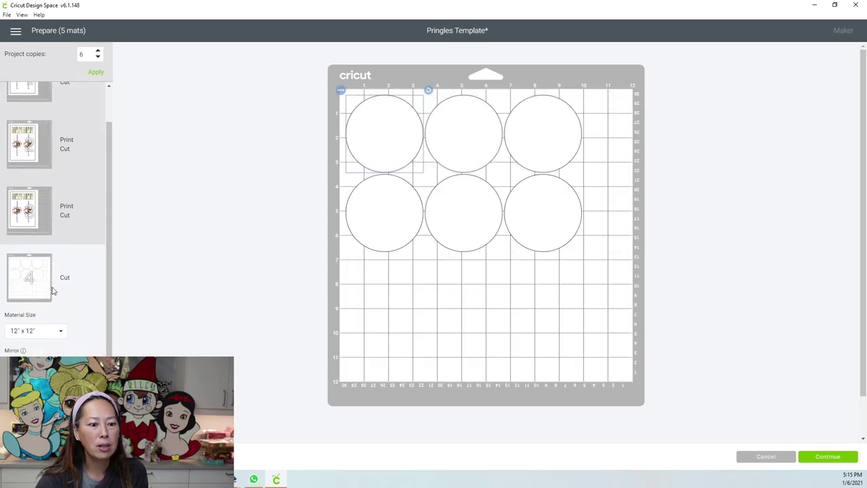
left_click(30, 407)
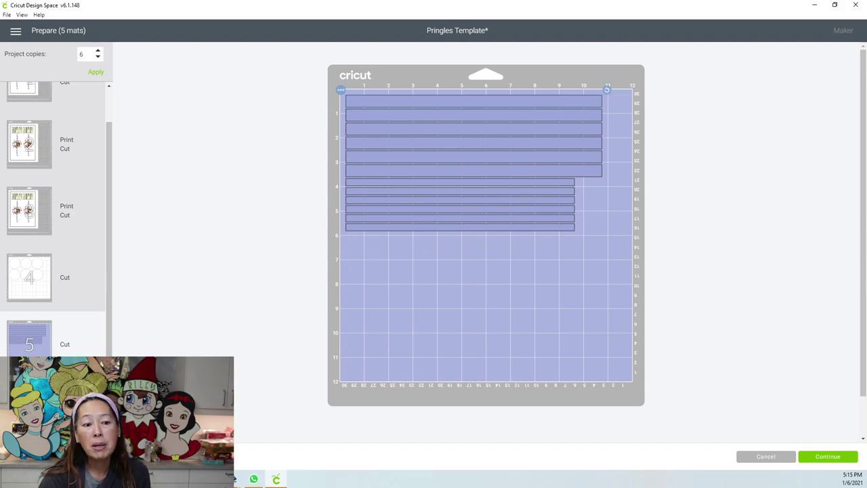
scroll(70, 242, "up", 1)
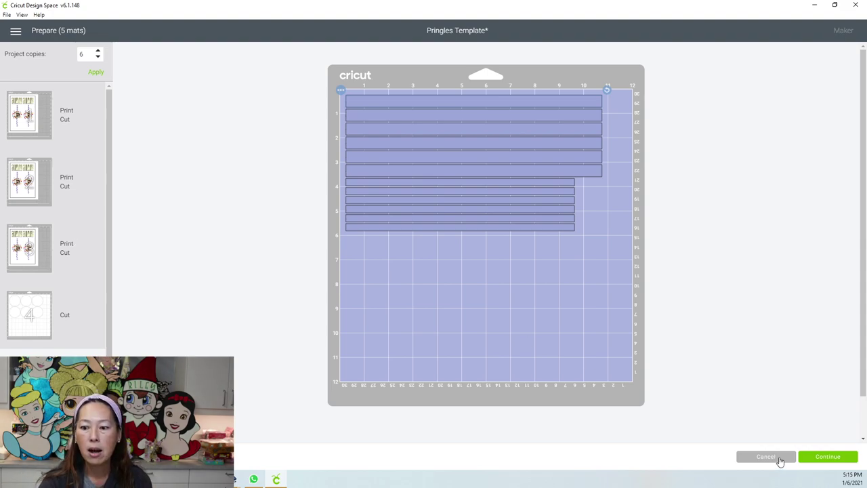
Step: Return to the canvas and delete the Thank You label, leaving circle and strips
left_click(773, 457)
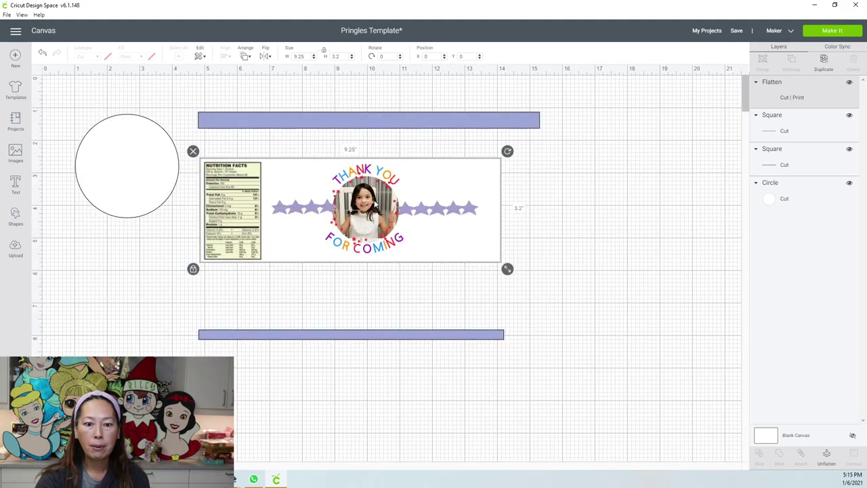
left_click_drag(377, 213, 469, 213)
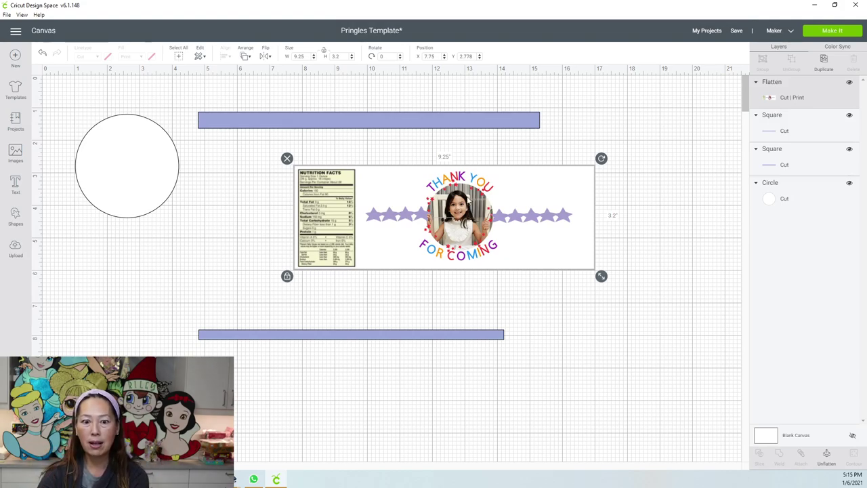
key("Delete")
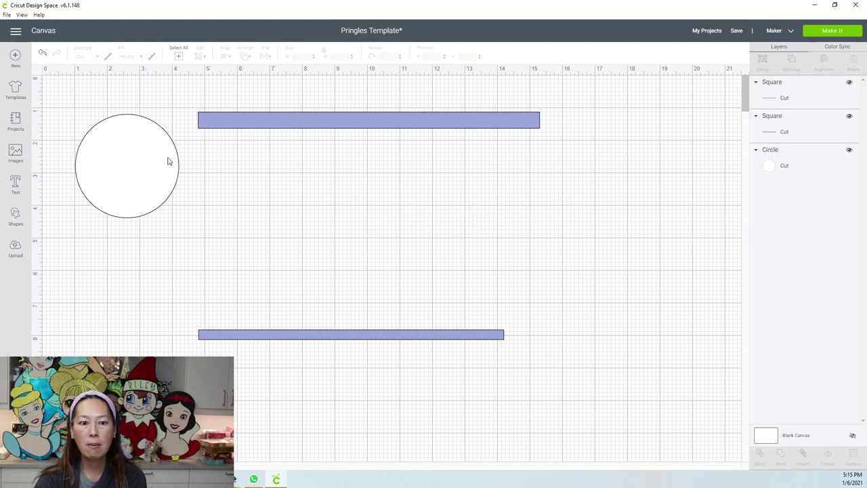
Step: Prepare the circle and strips at 12 project copies and view the strip mat
left_click(827, 33)
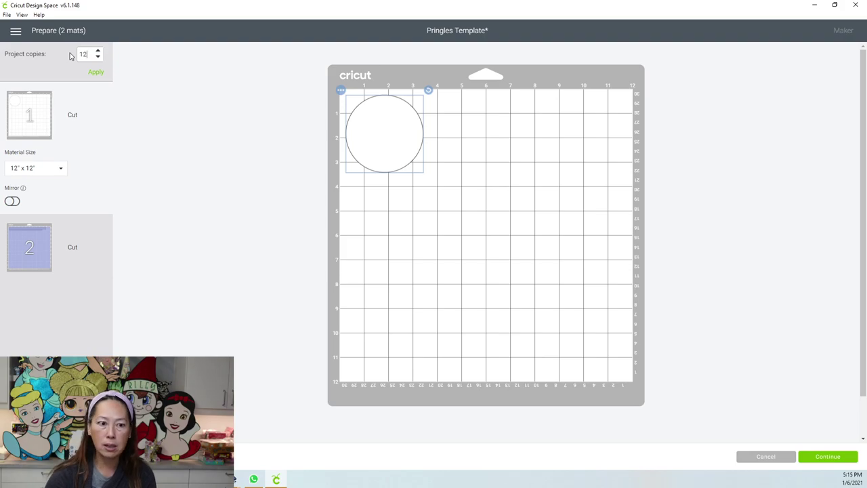
left_click(94, 72)
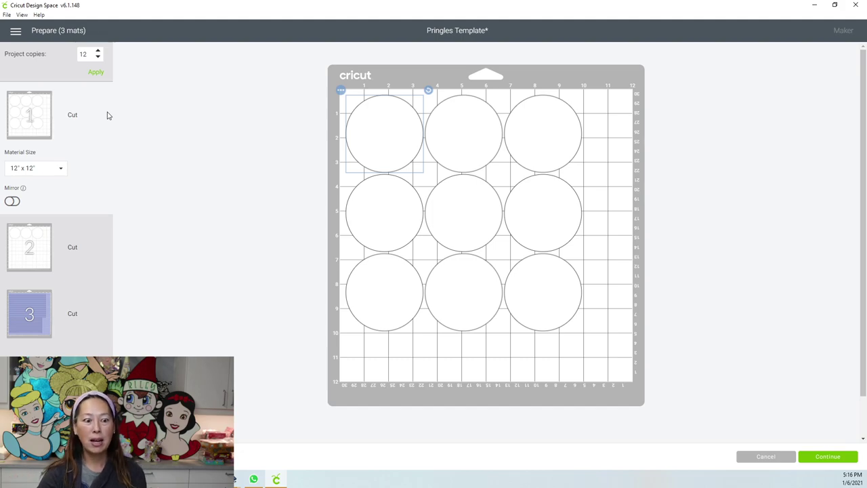
left_click(40, 324)
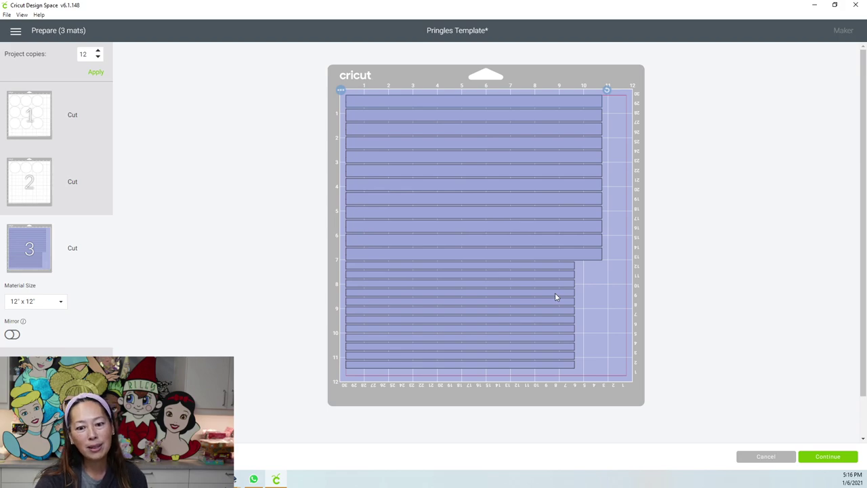
Step: Change project copies from 12 to 13 and recheck the strip mat
left_click(87, 54)
left_click_drag(87, 55, 49, 54)
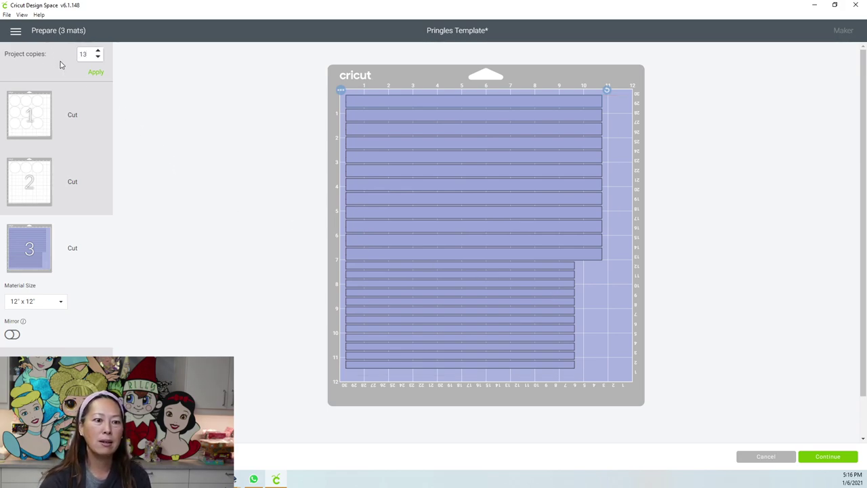
left_click(95, 71)
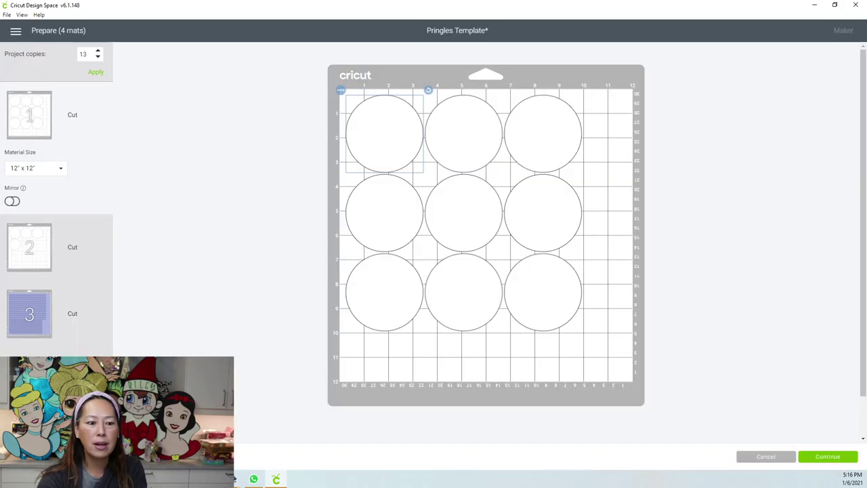
left_click(35, 337)
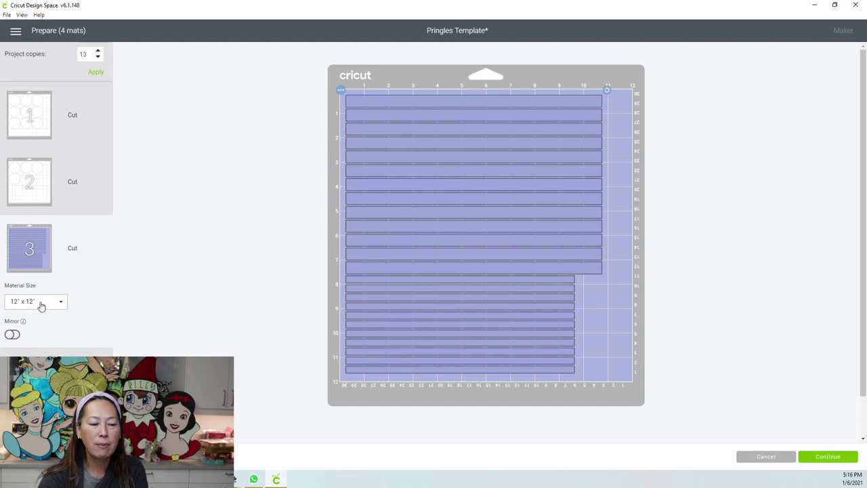
Step: Set the strip mat to 12" x 19" material and stand one leftover strip upright at its right edge
left_click(38, 304)
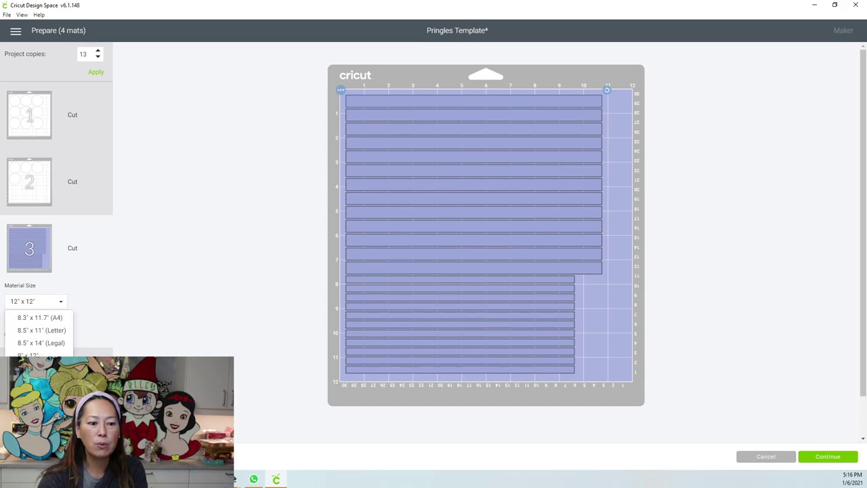
left_click(37, 380)
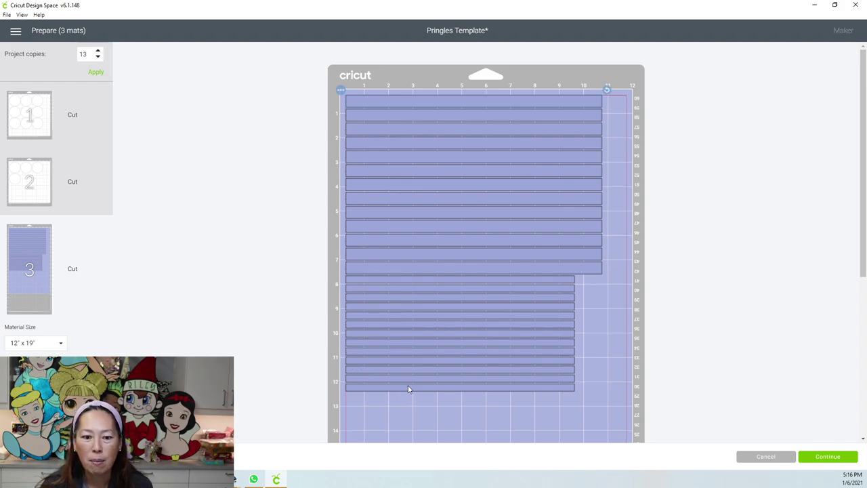
left_click_drag(408, 389, 421, 407)
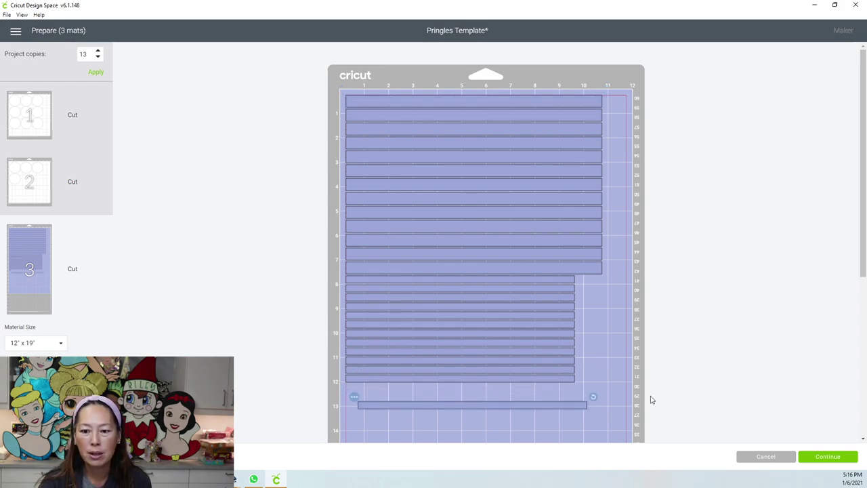
left_click_drag(594, 397, 472, 343)
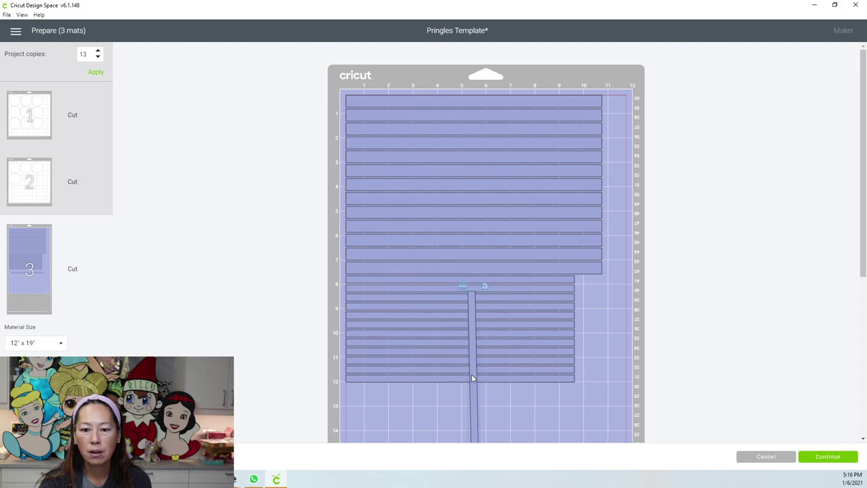
left_click_drag(473, 378, 631, 92)
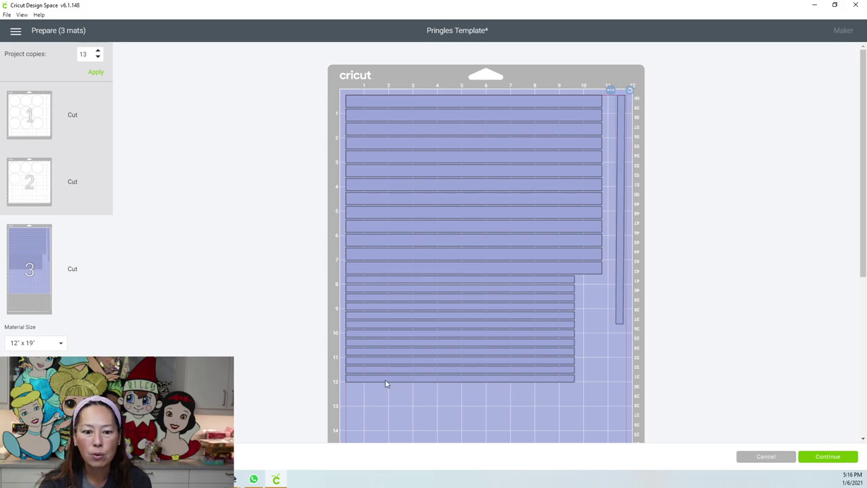
Step: Rotate the second leftover strip vertical and place it beside the first
left_click_drag(387, 381, 438, 410)
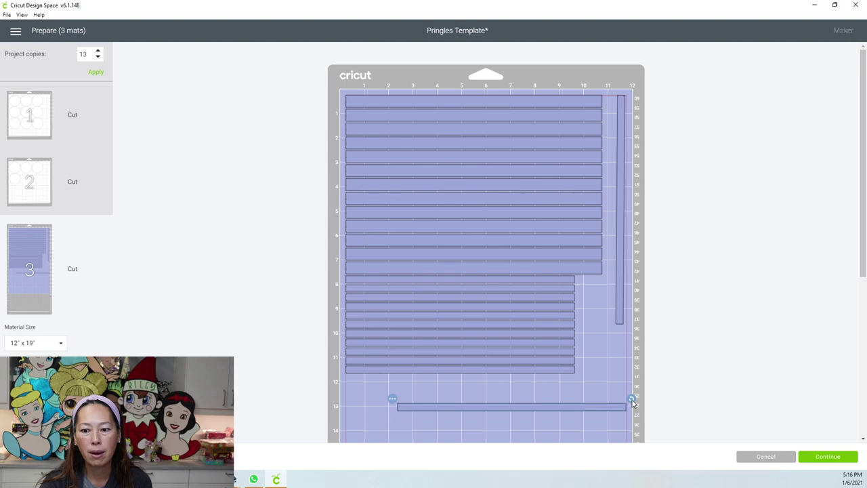
left_click_drag(633, 400, 511, 355)
left_click_drag(508, 396, 609, 192)
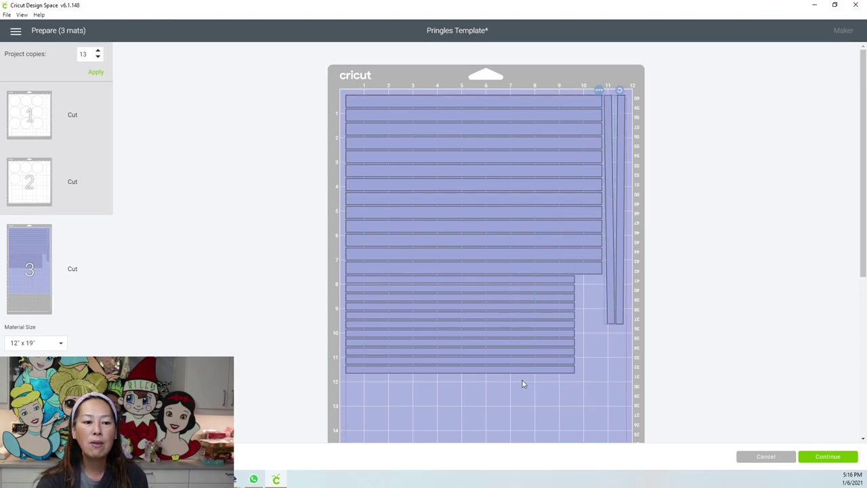
scroll(519, 383, "down", 1)
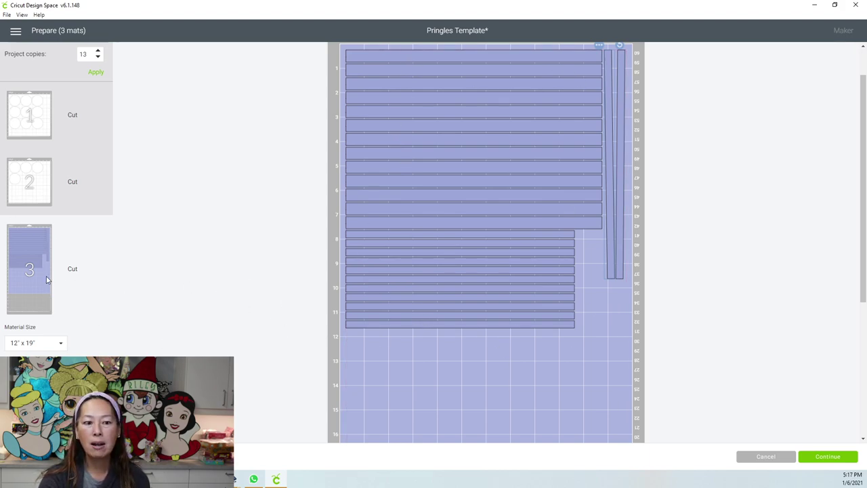
Step: Review the nine-circle mat and the four-circle mat
scroll(116, 241, "up", 2)
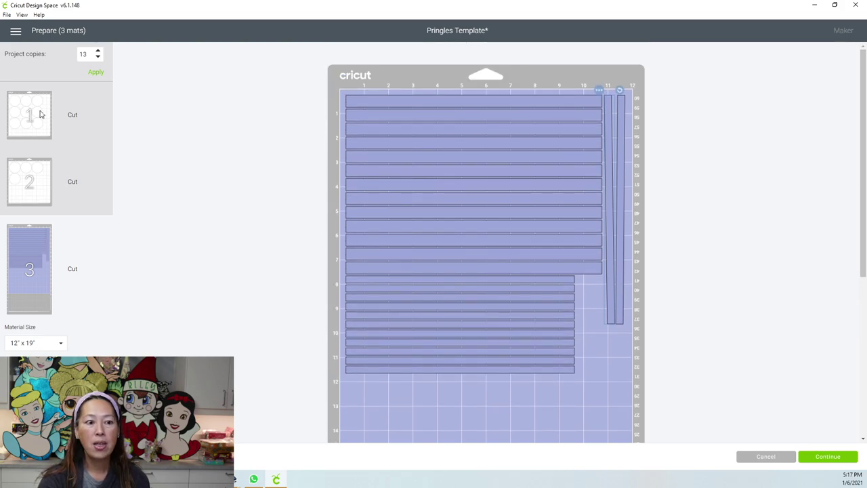
left_click(52, 122)
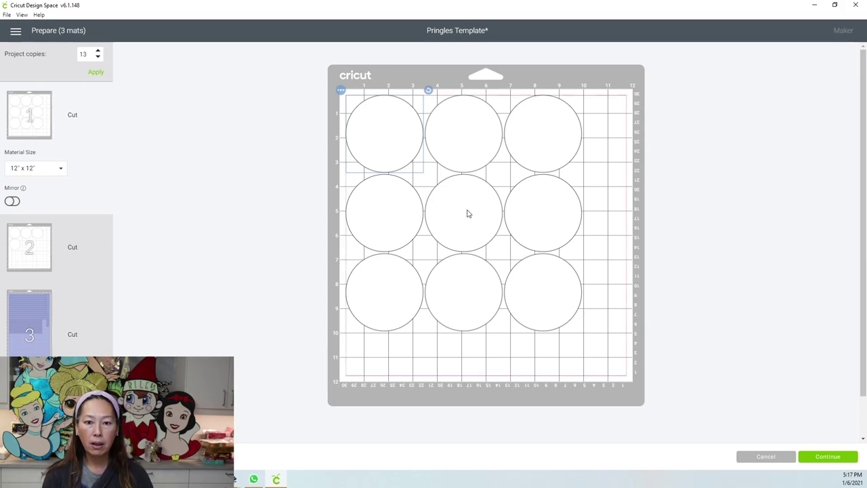
left_click(66, 248)
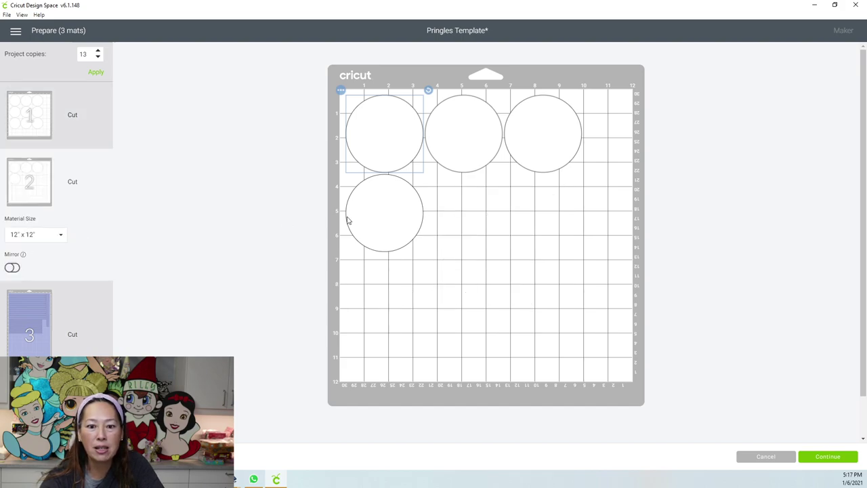
left_click(765, 458)
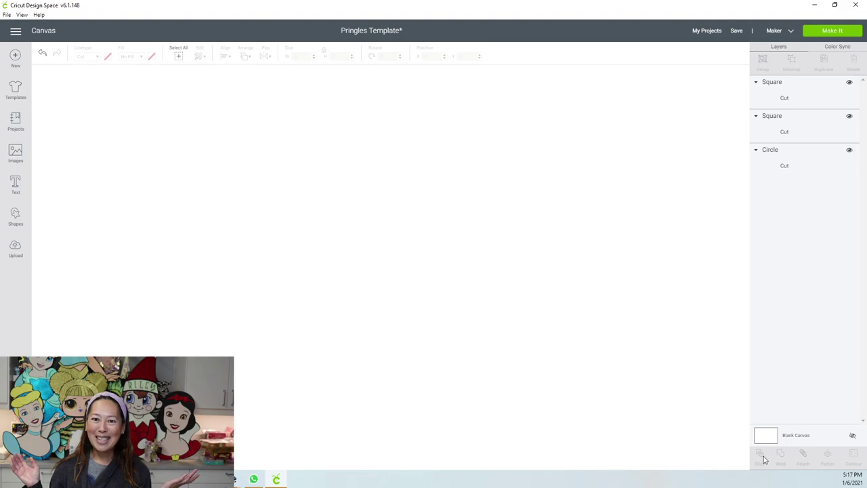